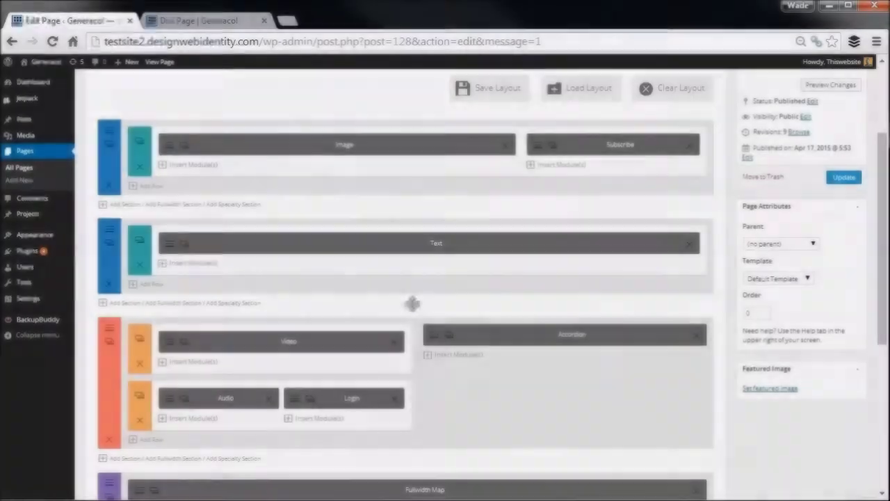
# Add two new empty sections below the orange section
pyautogui.scroll(-2, 412, 303)
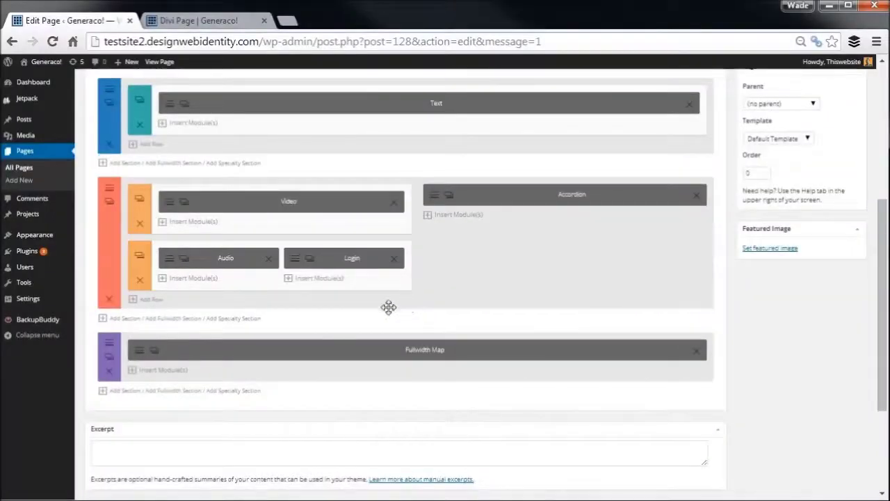
pyautogui.click(119, 321)
pyautogui.click(118, 320)
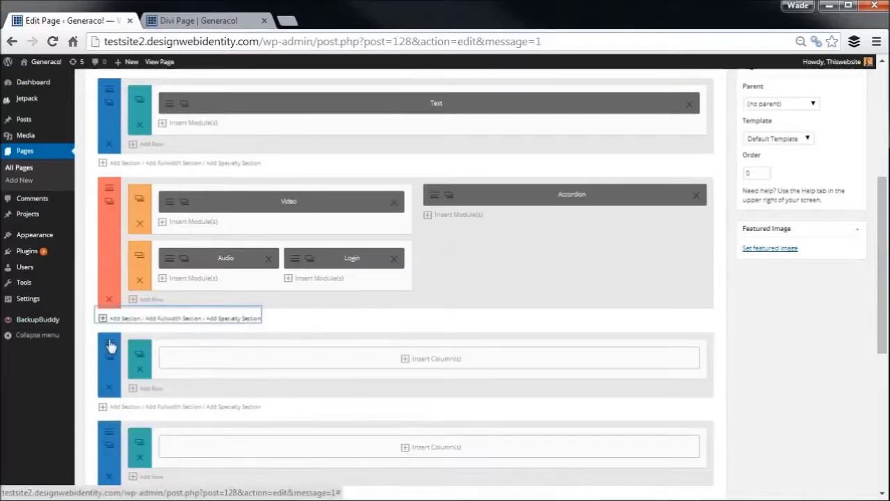
# Give the first new section a pale cyan background colour and save its settings
pyautogui.click(109, 347)
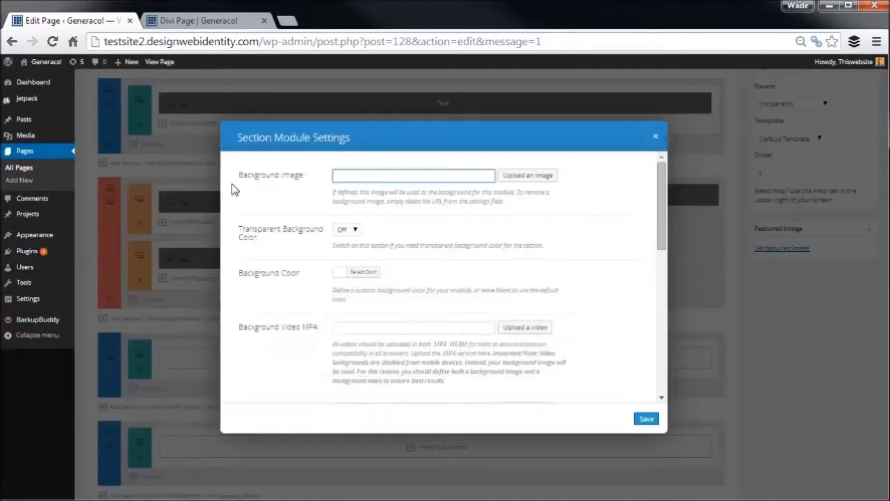
pyautogui.click(365, 274)
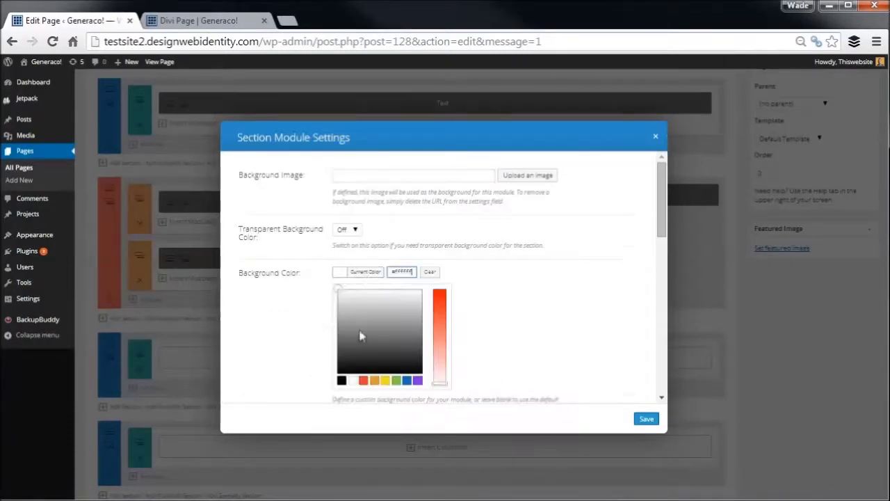
pyautogui.moveTo(336, 300)
pyautogui.mouseDown()
pyautogui.moveTo(348, 330)
pyautogui.moveTo(344, 294)
pyautogui.moveTo(380, 335)
pyautogui.moveTo(370, 327)
pyautogui.moveTo(367, 296)
pyautogui.moveTo(379, 295)
pyautogui.mouseUp()
pyautogui.click(407, 380)
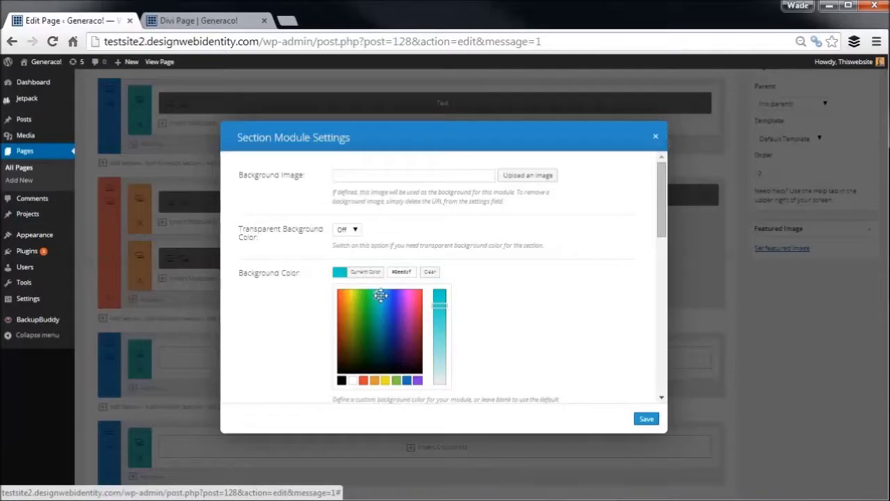
pyautogui.click(443, 365)
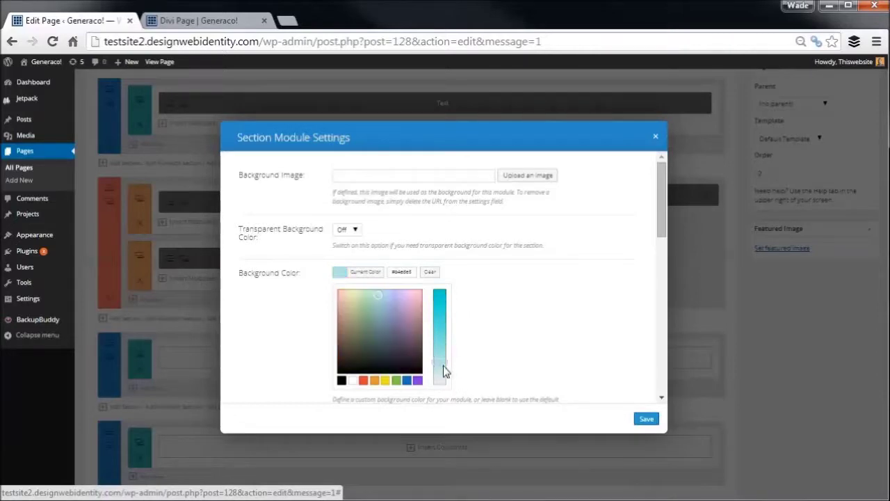
pyautogui.moveTo(444, 365); pyautogui.dragTo(443, 354)
pyautogui.moveTo(380, 295); pyautogui.dragTo(382, 293)
pyautogui.scroll(-2, 521, 339)
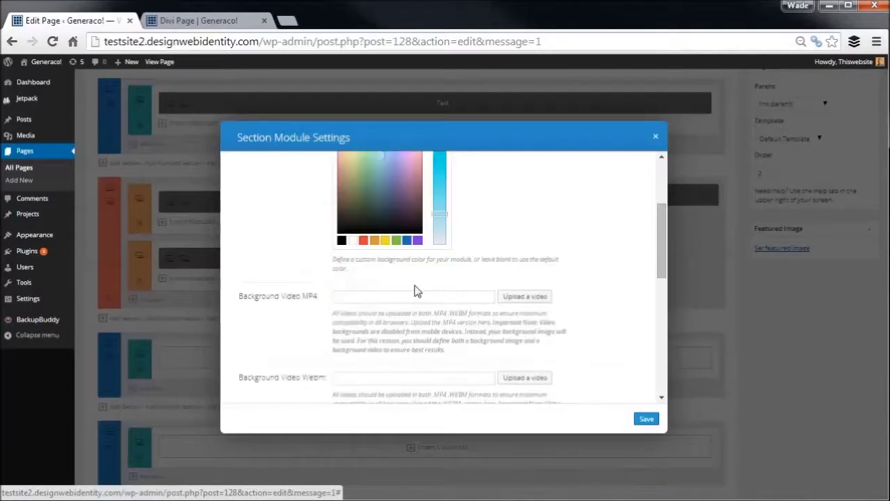
pyautogui.scroll(-2, 376, 300)
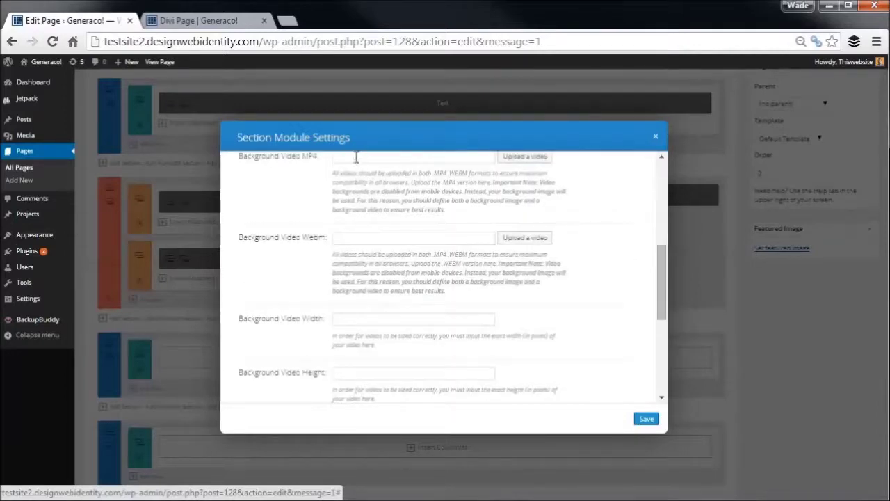
pyautogui.scroll(-3, 356, 336)
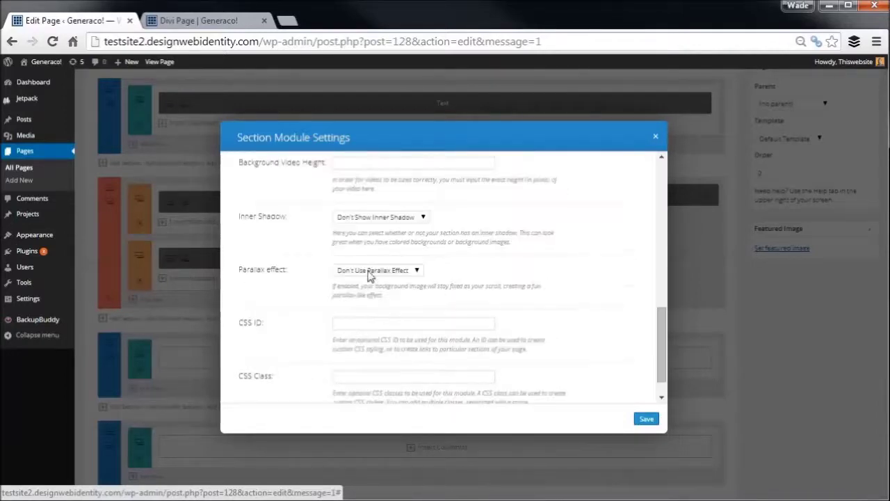
pyautogui.scroll(-1, 292, 298)
pyautogui.scroll(7, 310, 293)
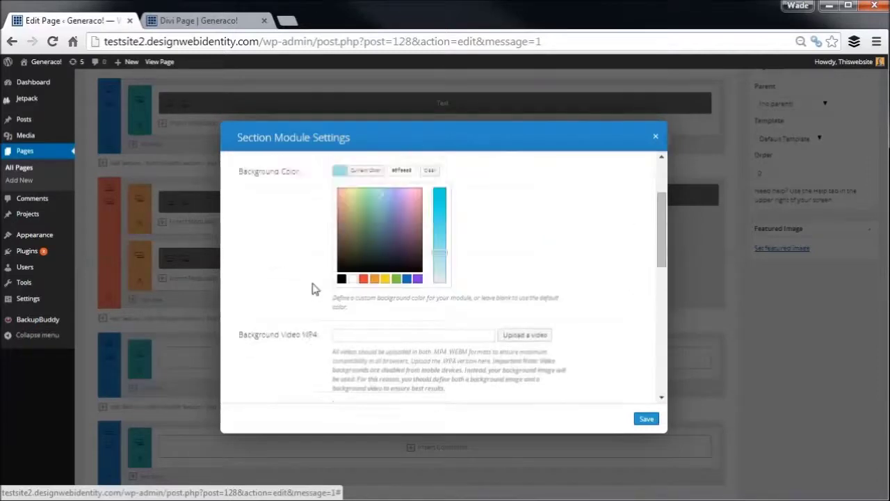
pyautogui.click(646, 420)
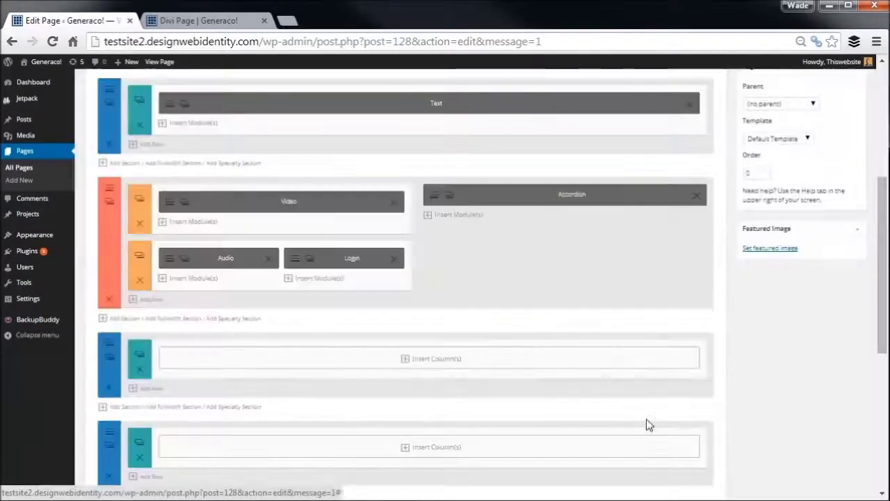
# Upload textureGREY.jpg from the computer and save it as the second section's background image
pyautogui.click(117, 437)
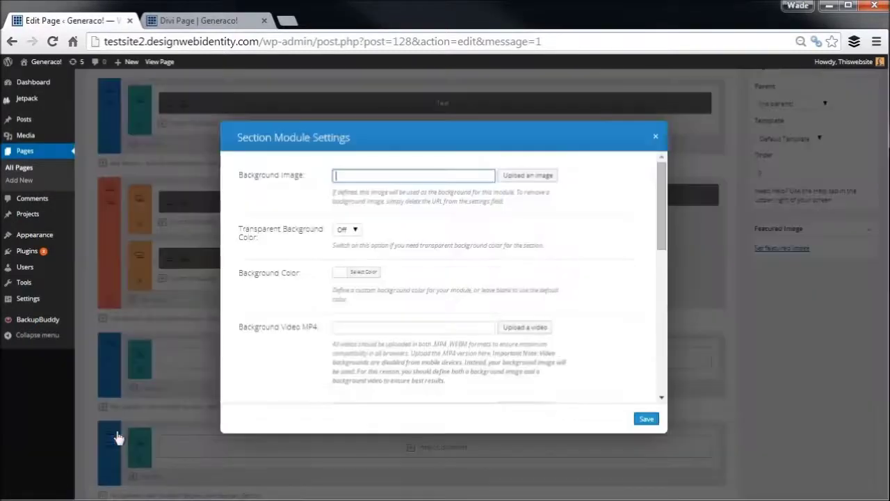
pyautogui.click(521, 177)
pyautogui.click(43, 100)
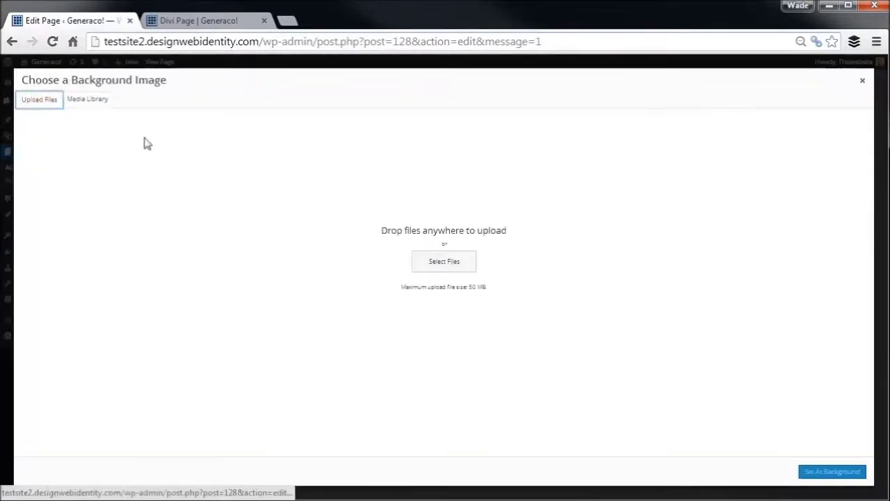
pyautogui.click(452, 267)
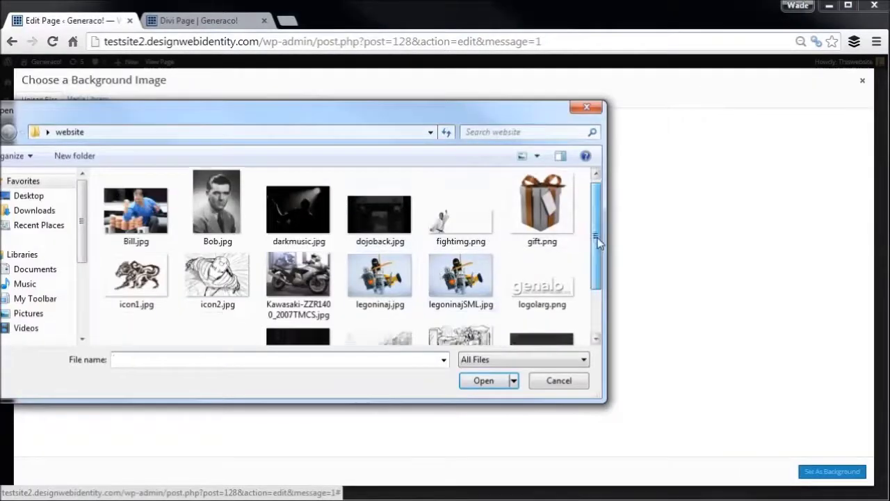
pyautogui.moveTo(596, 196); pyautogui.dragTo(597, 284)
pyautogui.click(542, 278)
pyautogui.click(485, 382)
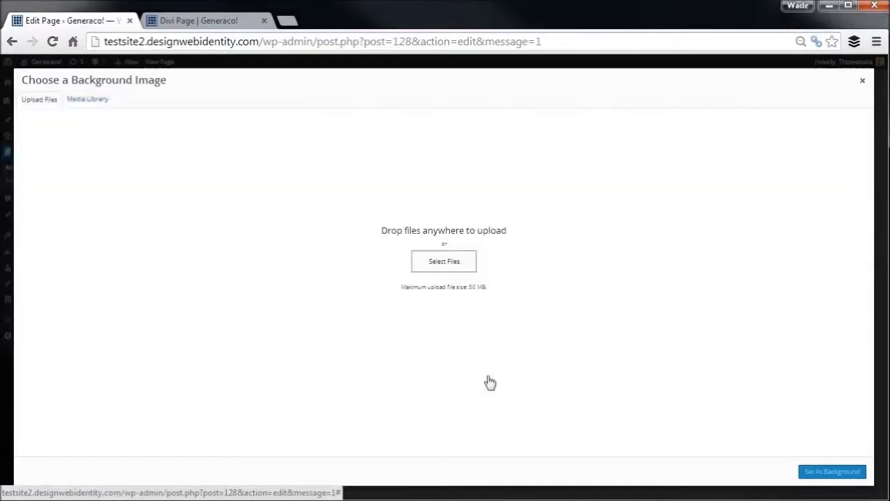
pyautogui.click(821, 473)
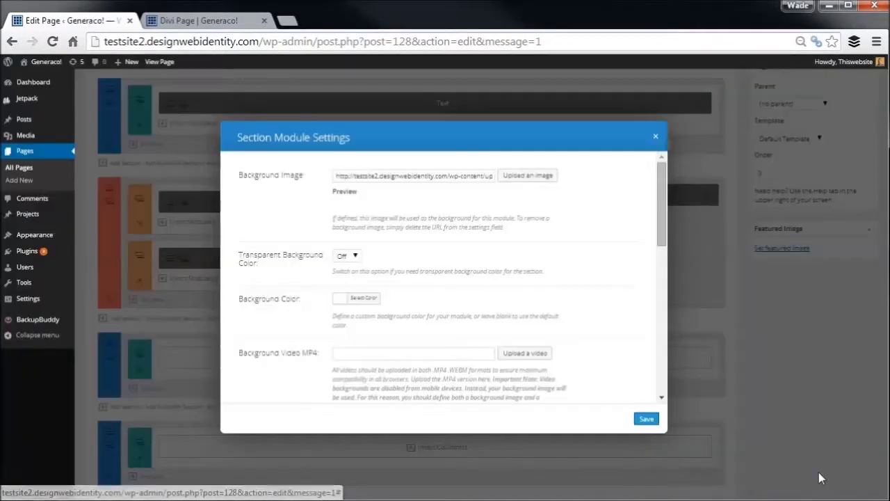
pyautogui.click(646, 419)
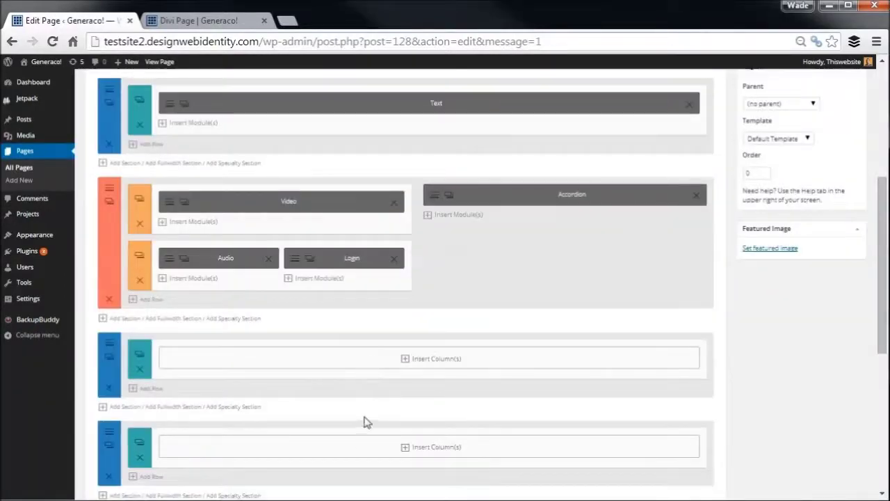
# Give the first new section a single full-width column and insert a Contact Form module
pyautogui.click(404, 362)
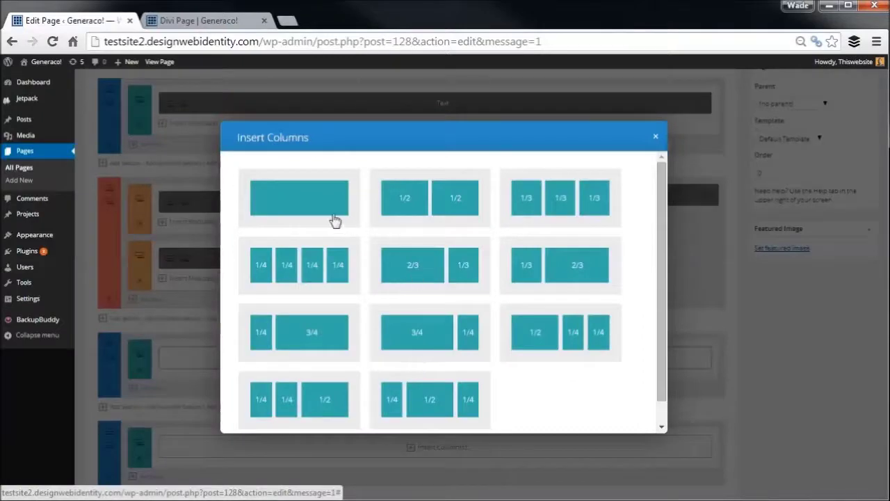
pyautogui.click(324, 205)
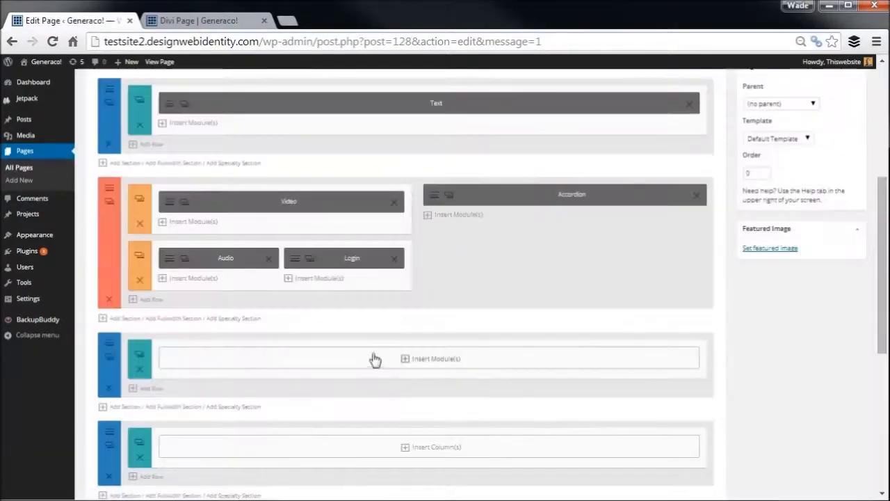
pyautogui.click(407, 359)
pyautogui.moveTo(664, 246); pyautogui.dragTo(662, 266)
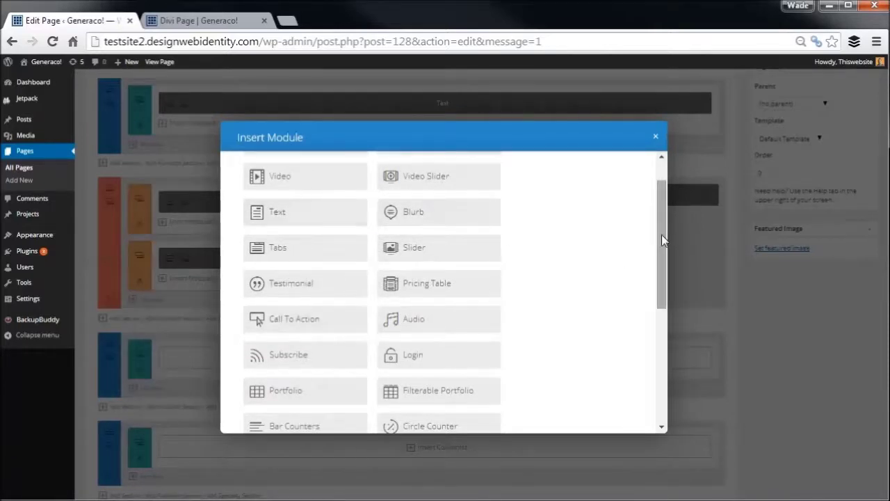
pyautogui.moveTo(662, 235); pyautogui.dragTo(504, 161)
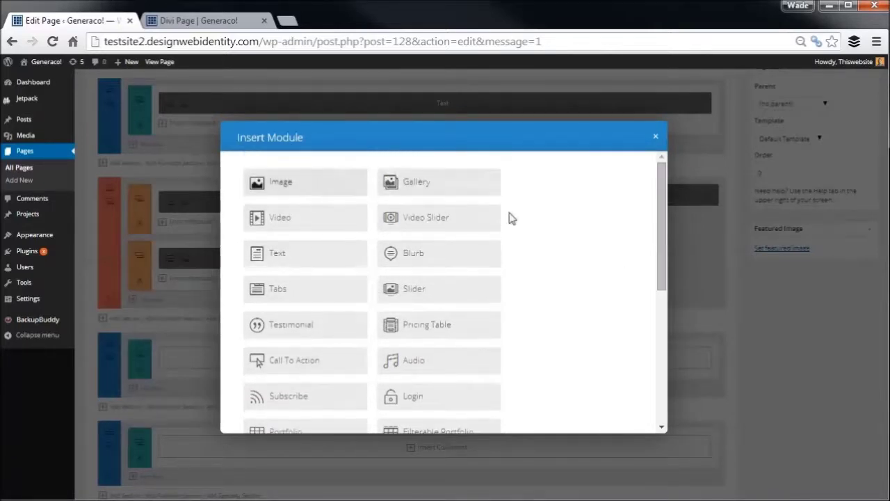
pyautogui.moveTo(653, 215); pyautogui.dragTo(653, 313)
pyautogui.click(454, 347)
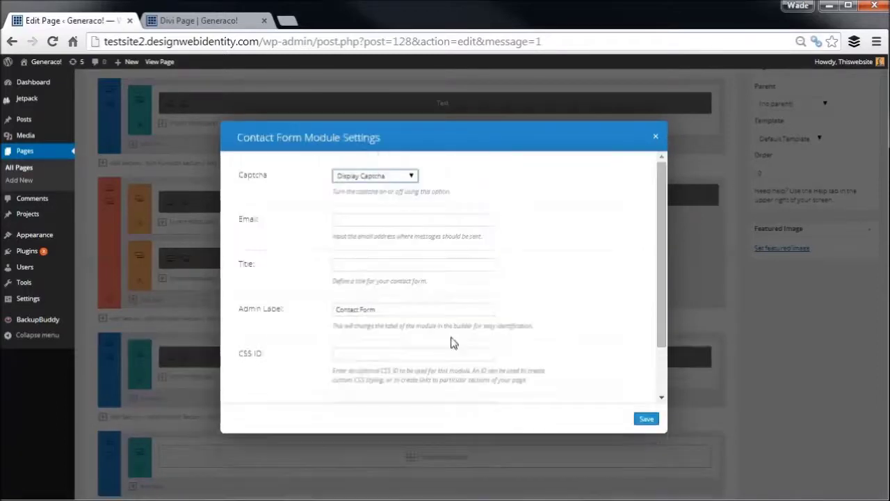
# Keep the captcha shown, enter the recipient e-mail, title it 'Contact Us Today!', and save
pyautogui.click(389, 178)
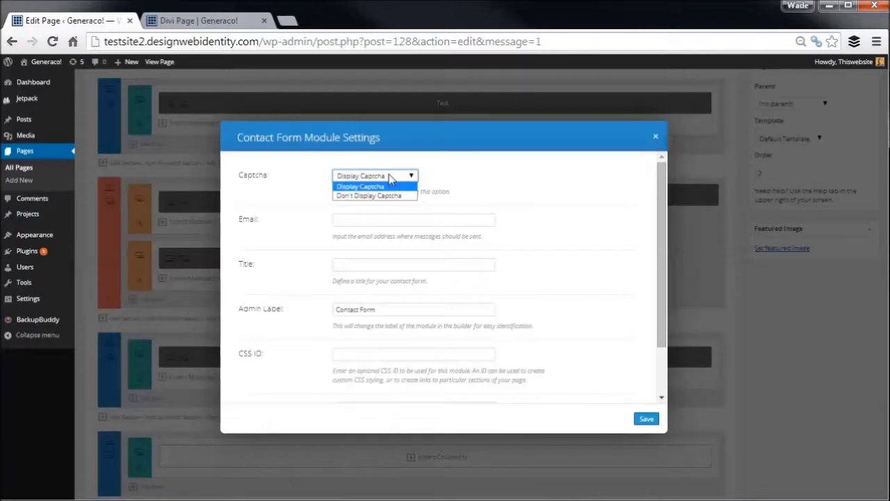
pyautogui.click(385, 187)
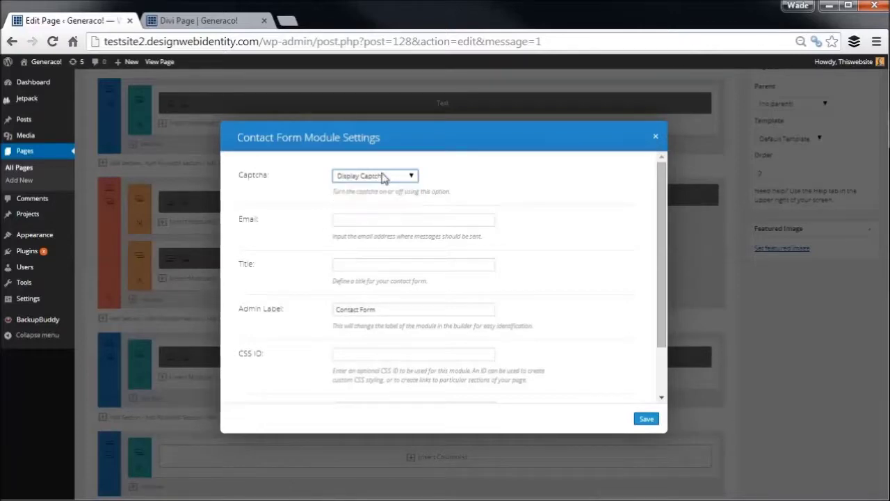
pyautogui.click(355, 215)
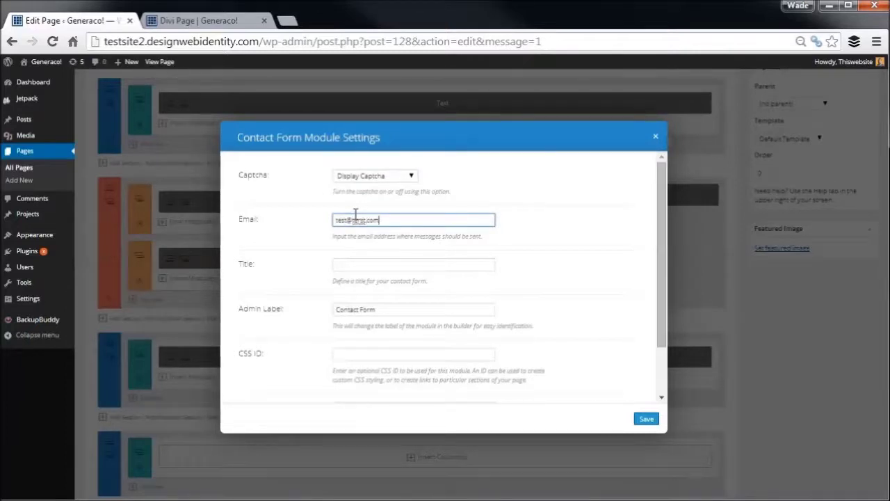
pyautogui.click(412, 265)
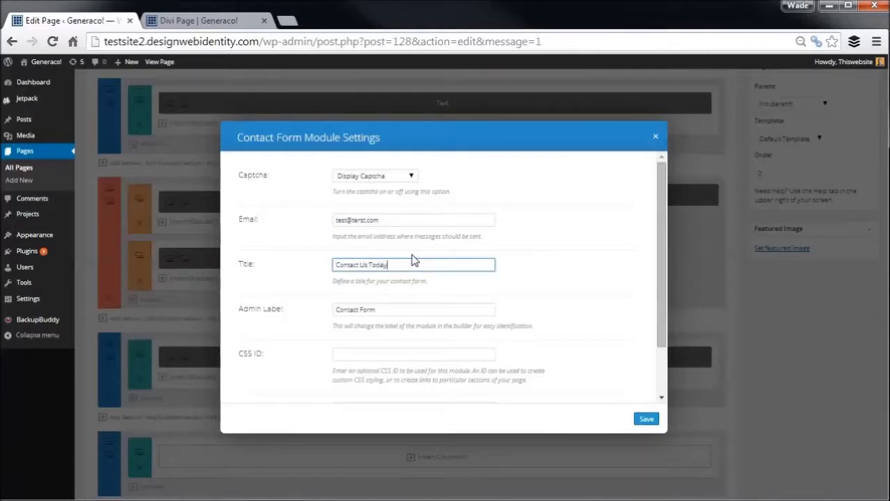
pyautogui.click(393, 309)
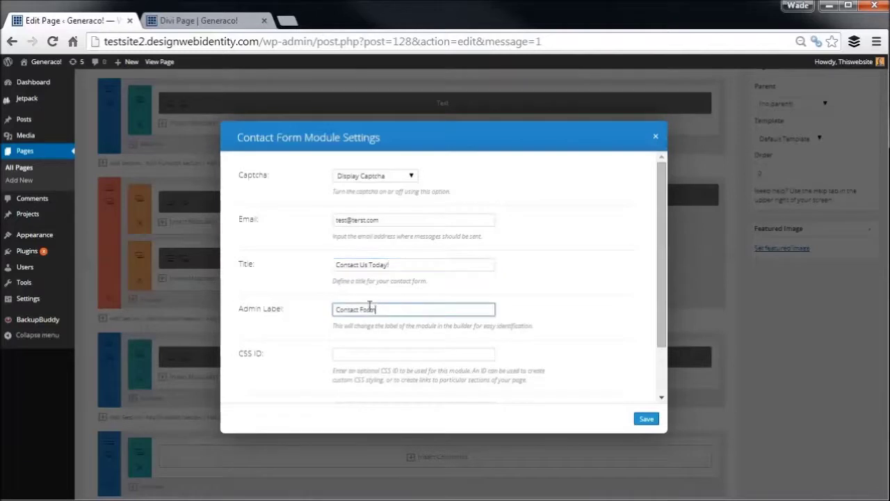
pyautogui.scroll(-2, 374, 335)
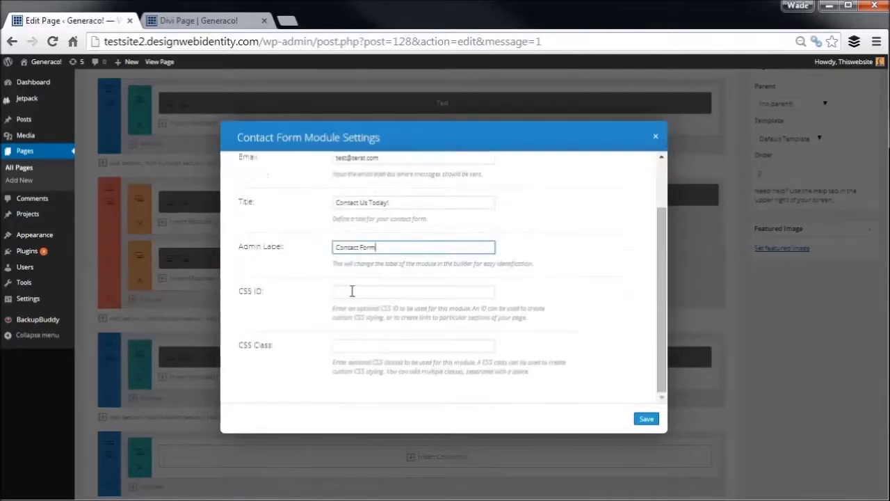
pyautogui.click(646, 420)
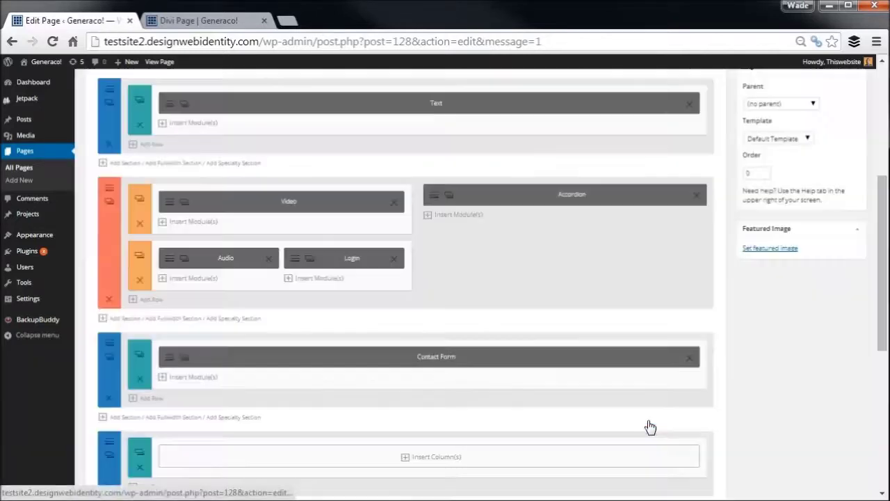
# Add a full-width column row and insert a Call To Action module
pyautogui.click(405, 459)
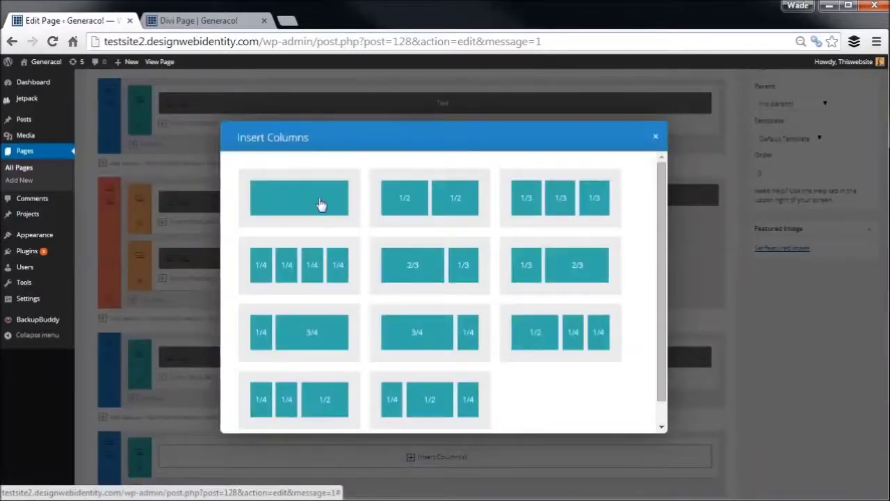
pyautogui.click(320, 204)
pyautogui.click(404, 458)
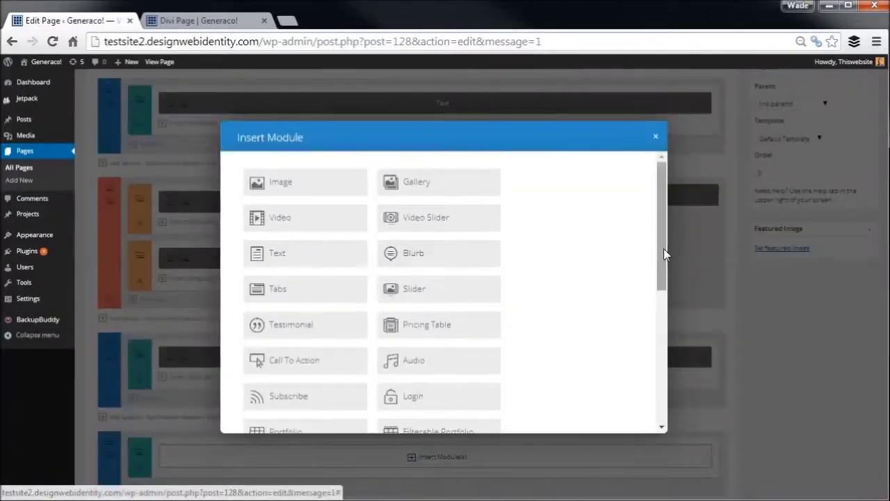
pyautogui.moveTo(663, 251); pyautogui.dragTo(661, 306)
pyautogui.scroll(-1, 308, 235)
pyautogui.click(308, 235)
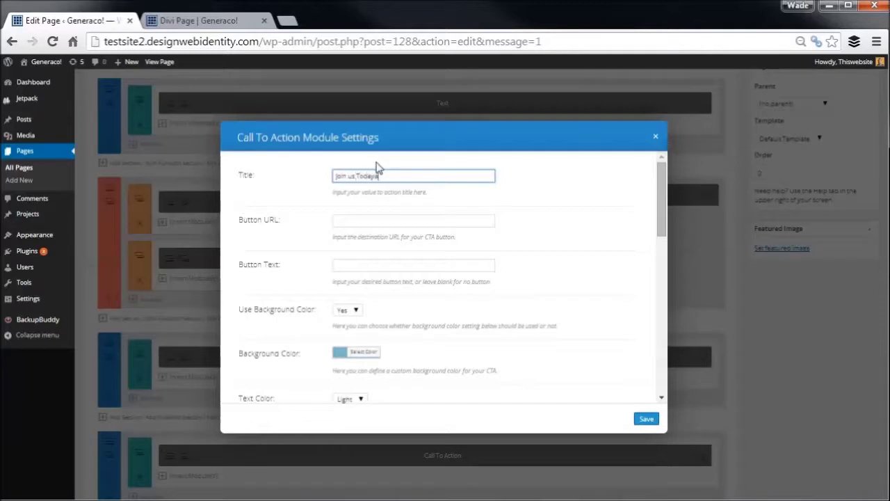
# Title it 'Join us Today and Change your Life!', button URL #, text 'Sign me up!', no background colour
pyautogui.write('Join us Today and Change your Life!')
pyautogui.moveTo(466, 177); pyautogui.dragTo(300, 198)
pyautogui.click(380, 221)
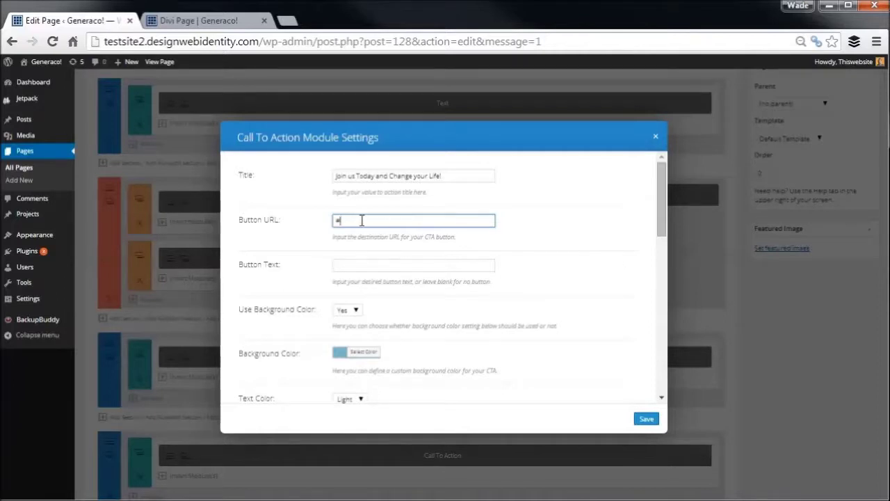
pyautogui.click(349, 265)
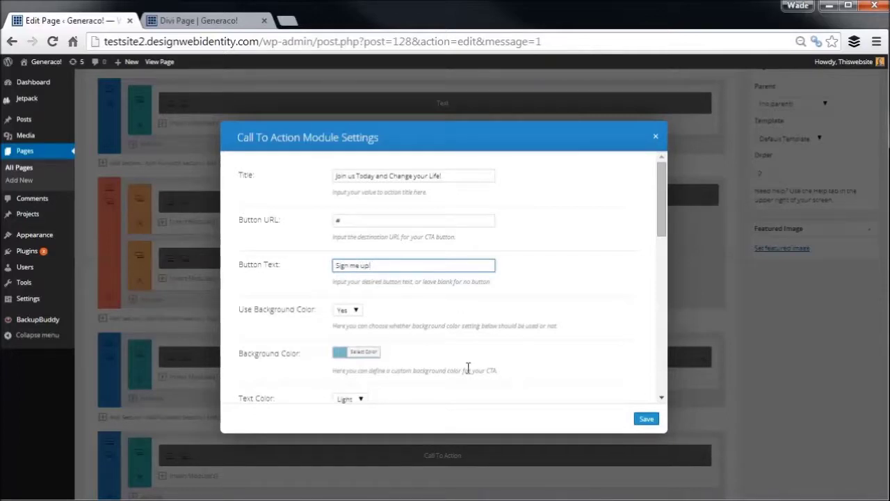
pyautogui.click(358, 352)
pyautogui.click(354, 314)
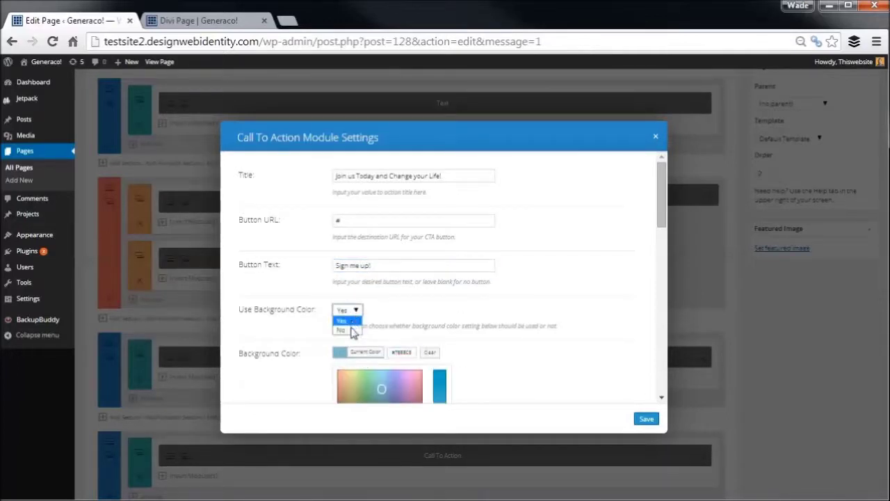
pyautogui.click(351, 328)
pyautogui.moveTo(664, 215); pyautogui.dragTo(662, 293)
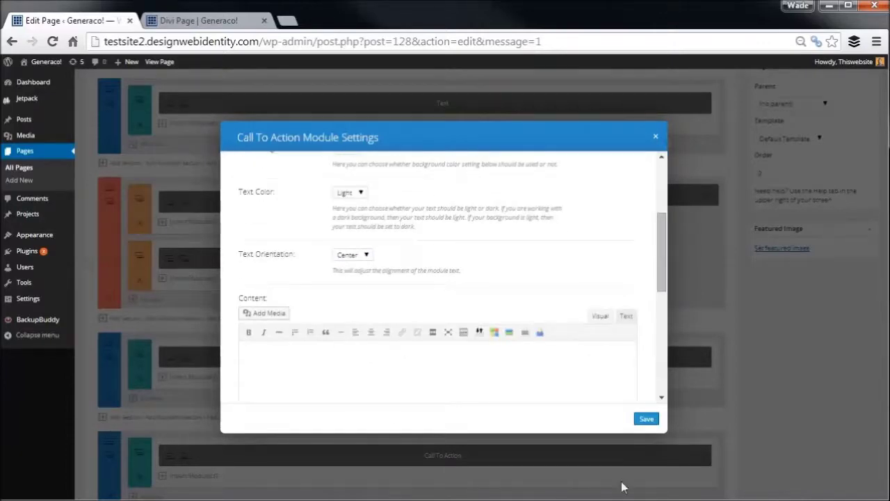
# Save the call to action and update the page
pyautogui.click(646, 418)
pyautogui.scroll(1, 635, 429)
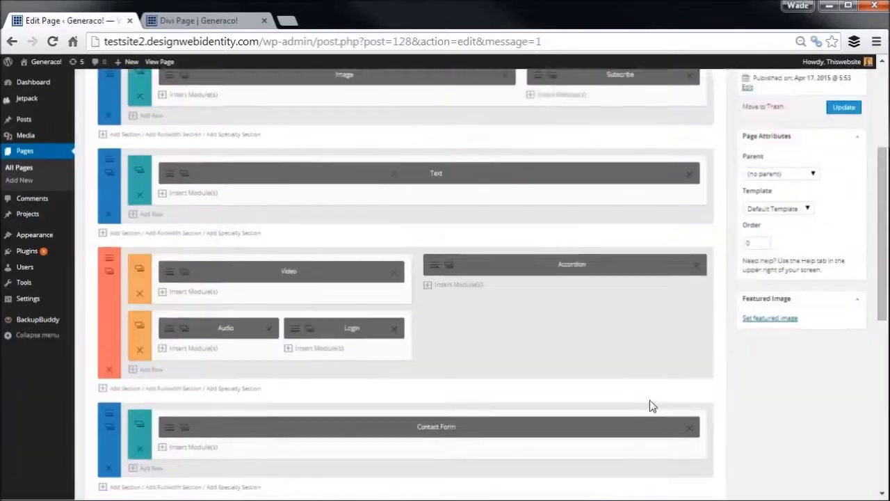
pyautogui.scroll(-2, 650, 402)
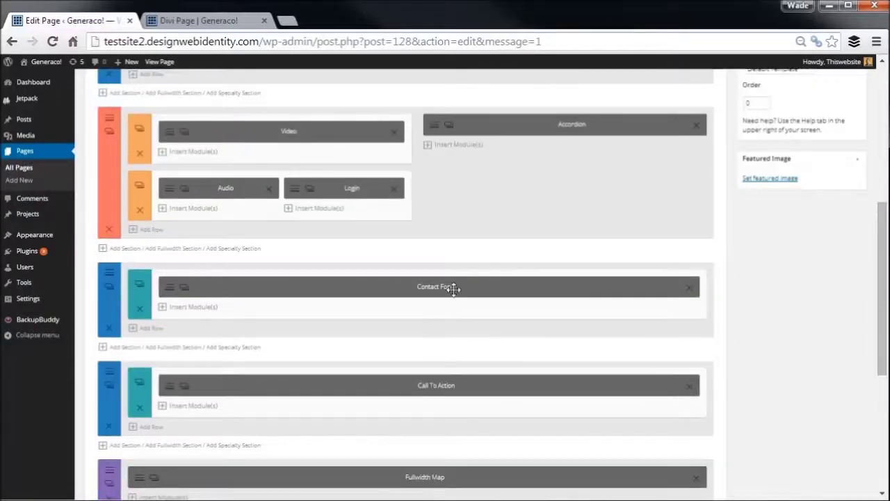
pyautogui.scroll(5, 679, 326)
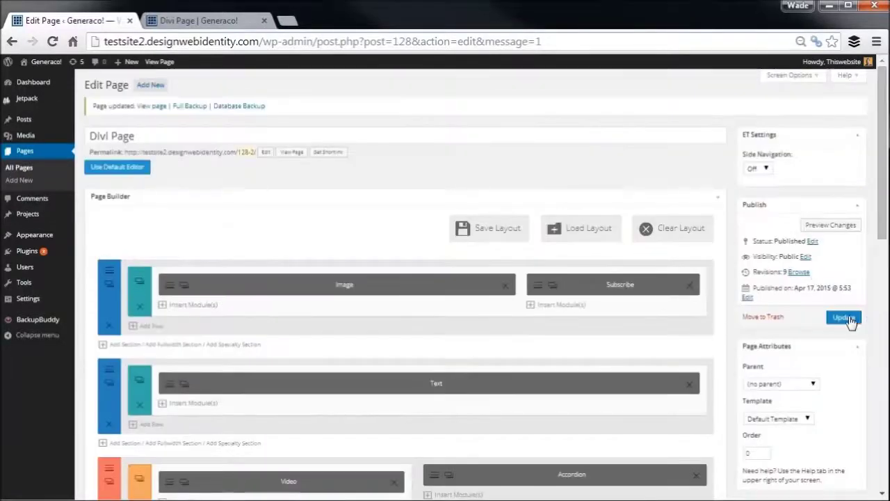
pyautogui.click(845, 319)
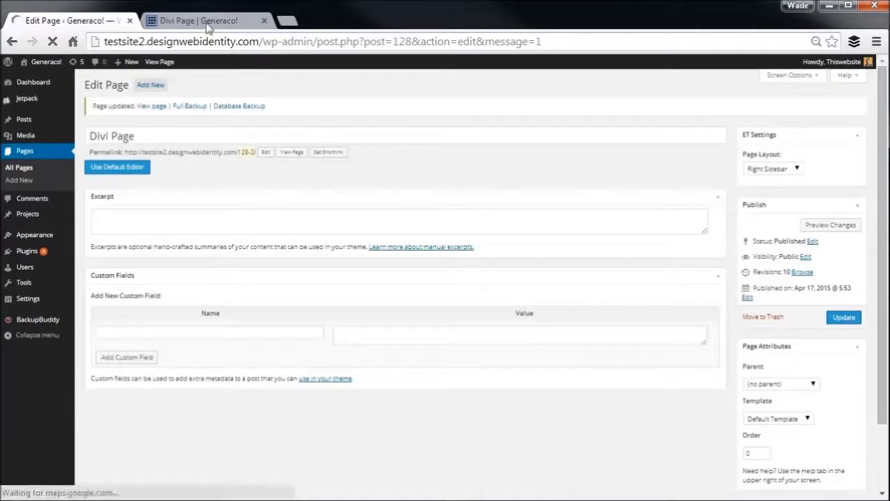
# Reload the live page and try the contact form's Name, Message, captcha and submit
pyautogui.click(207, 26)
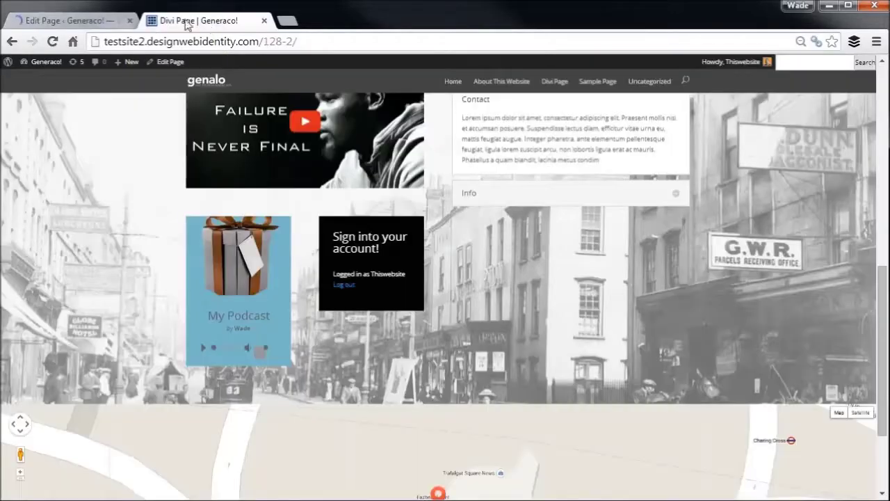
pyautogui.click(53, 42)
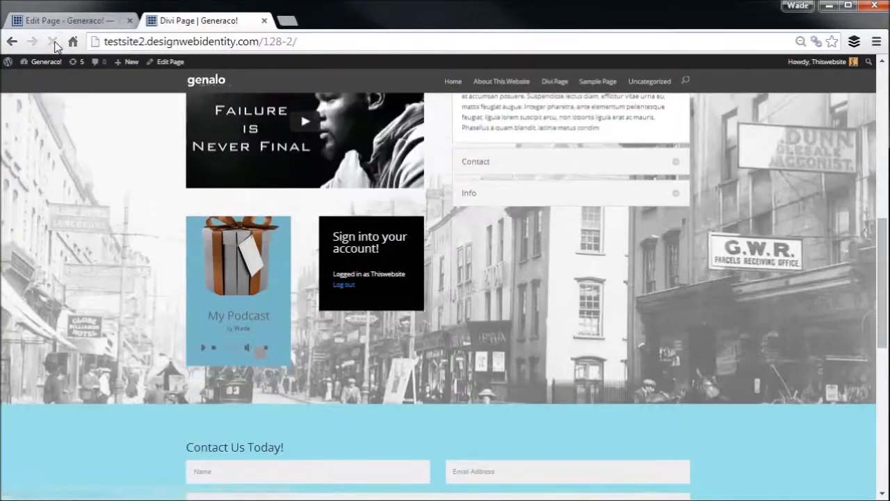
pyautogui.moveTo(884, 247); pyautogui.dragTo(882, 321)
pyautogui.moveTo(197, 204); pyautogui.dragTo(284, 199)
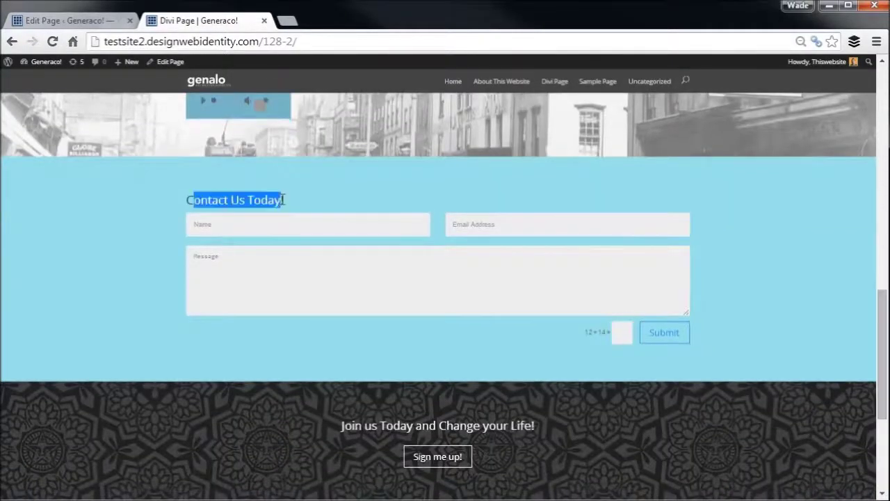
pyautogui.click(283, 225)
pyautogui.click(360, 256)
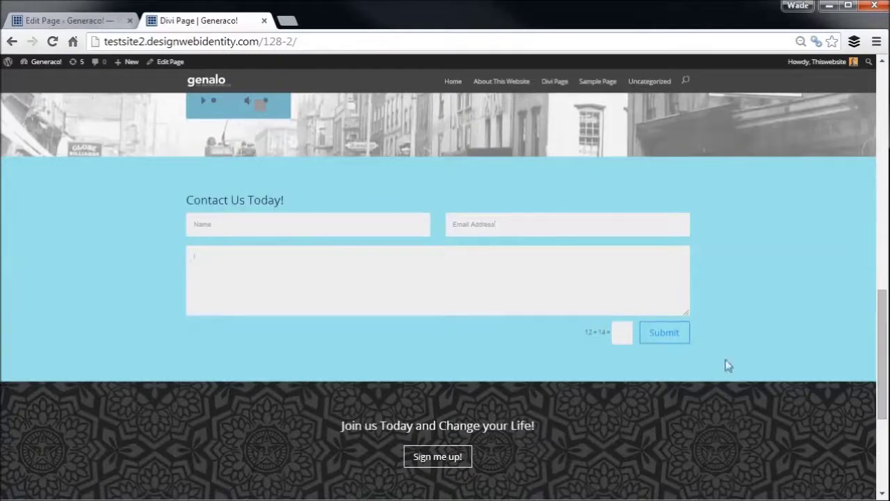
pyautogui.click(617, 334)
pyautogui.click(662, 336)
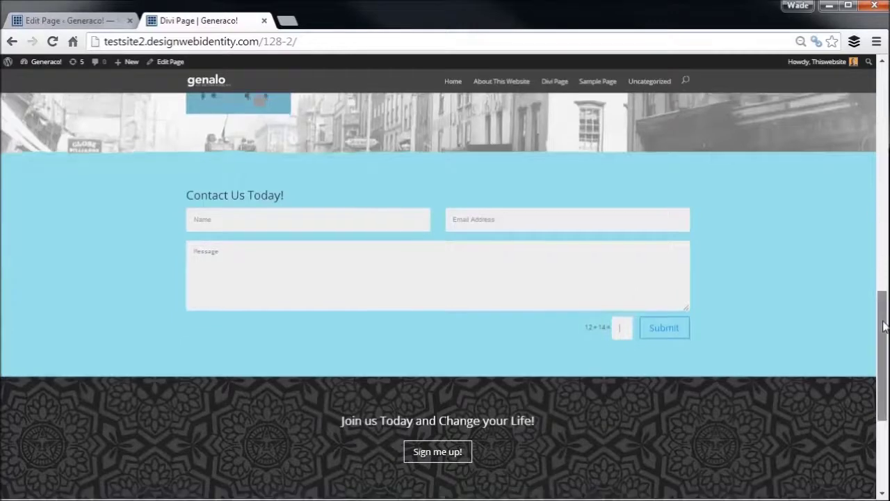
# Scroll the live page to the call to action, viewing it at 100%, 50% and 67% zoom
pyautogui.scroll(-2, 572, 313)
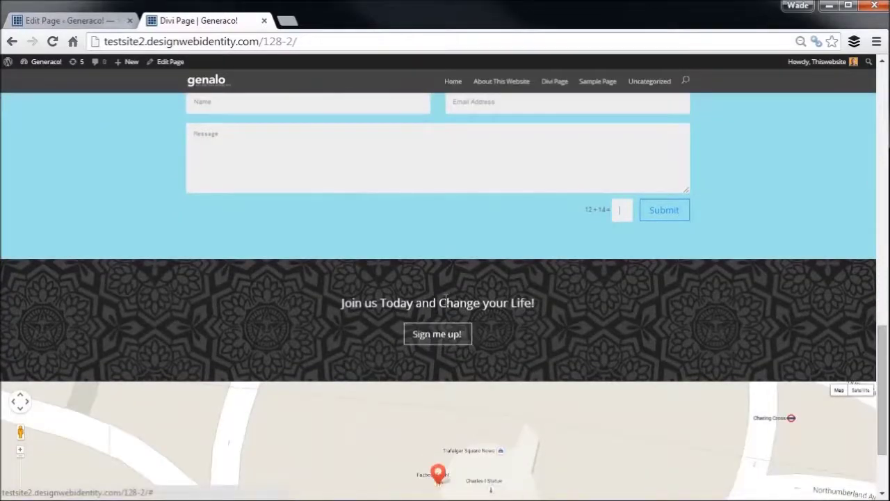
pyautogui.moveTo(880, 366); pyautogui.dragTo(881, 104)
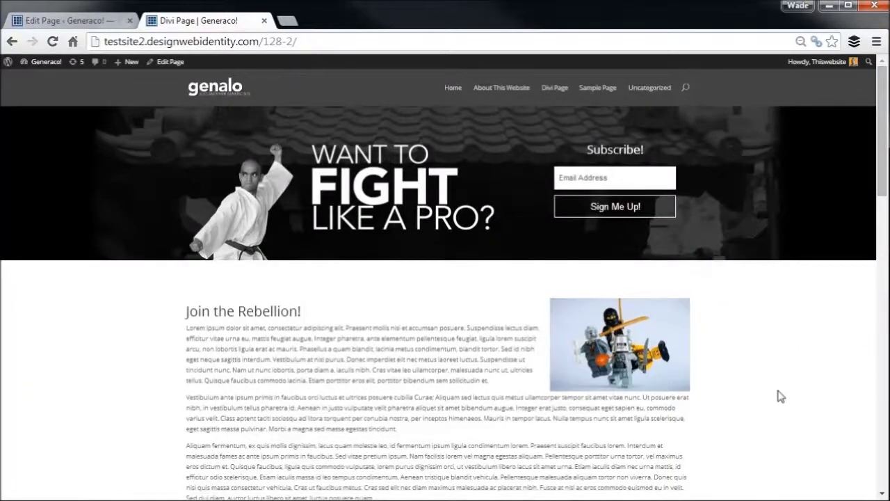
pyautogui.hotkey('ctrl', '0')
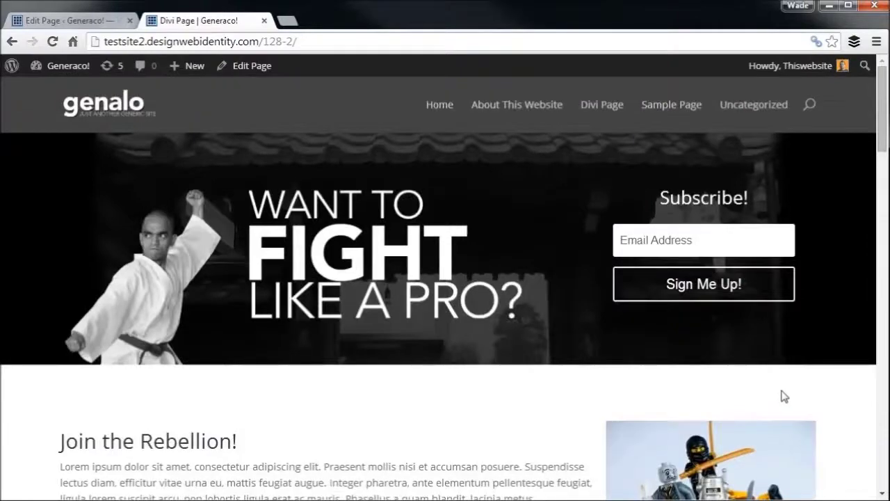
pyautogui.moveTo(881, 118); pyautogui.dragTo(882, 137)
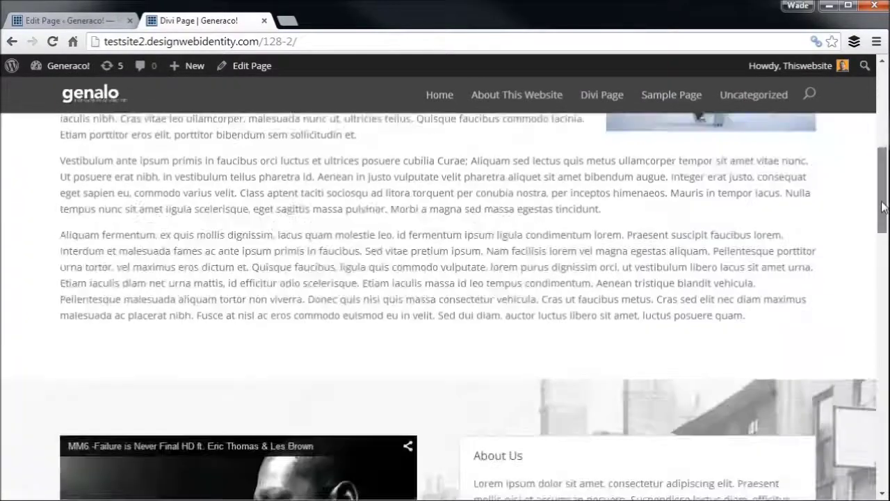
pyautogui.moveTo(882, 206); pyautogui.dragTo(878, 459)
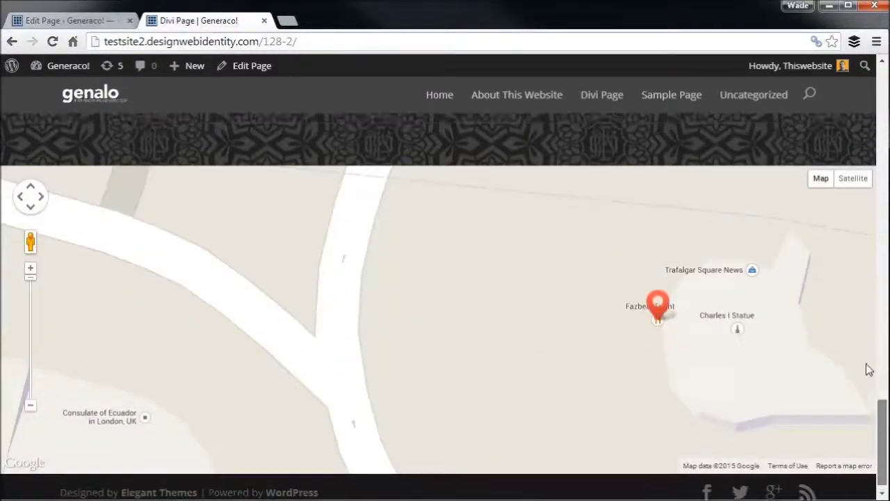
pyautogui.moveTo(870, 370); pyautogui.dragTo(858, 169)
pyautogui.scroll(2, 686, 199)
pyautogui.hotkey('ctrl', '-')
pyautogui.hotkey('ctrl', '-')
pyautogui.hotkey('ctrl', '-')
pyautogui.hotkey('ctrl', '-')
pyautogui.hotkey('ctrl', '-')
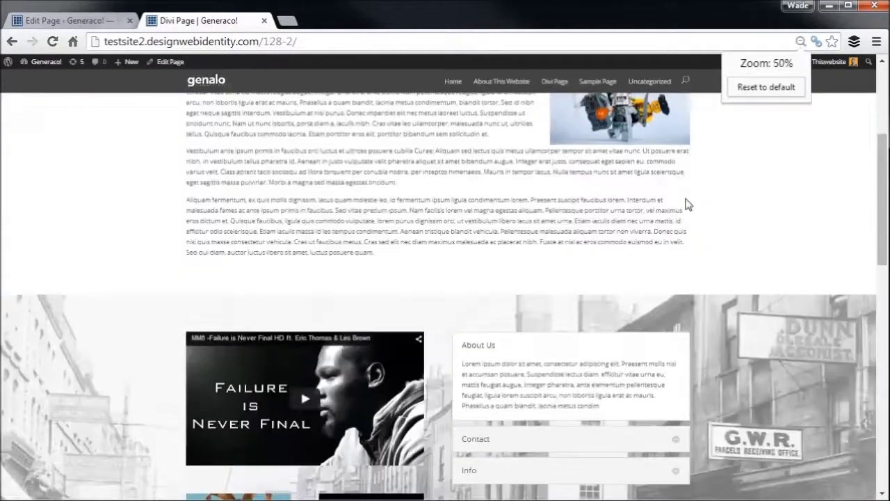
pyautogui.hotkey('ctrl', '+')
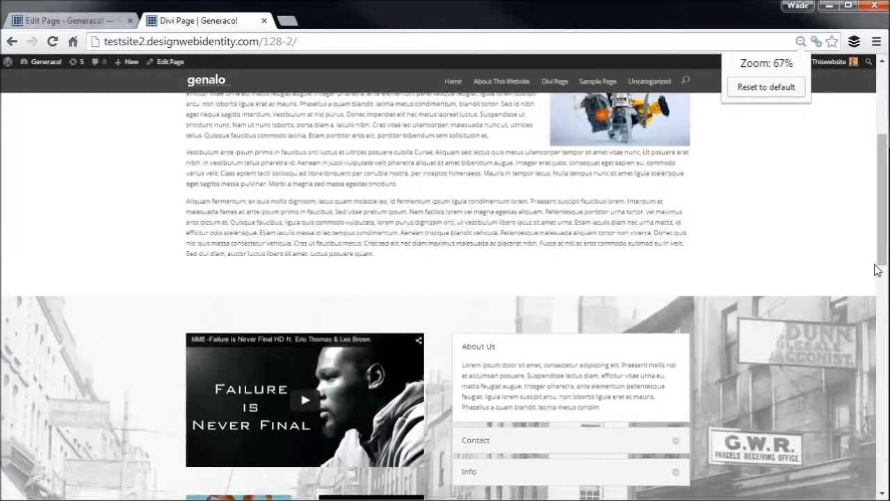
pyautogui.moveTo(878, 268); pyautogui.dragTo(885, 141)
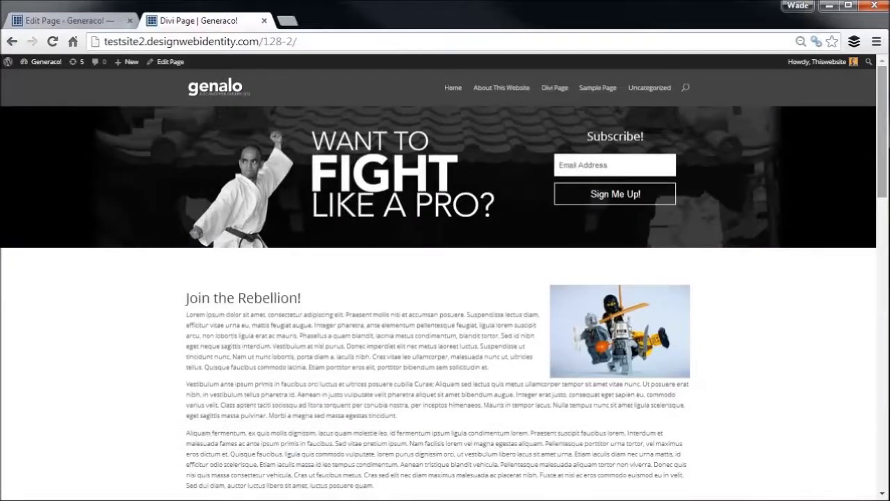
pyautogui.click(83, 20)
# Add a new section below the video section and give it a black background
pyautogui.scroll(-4, 597, 217)
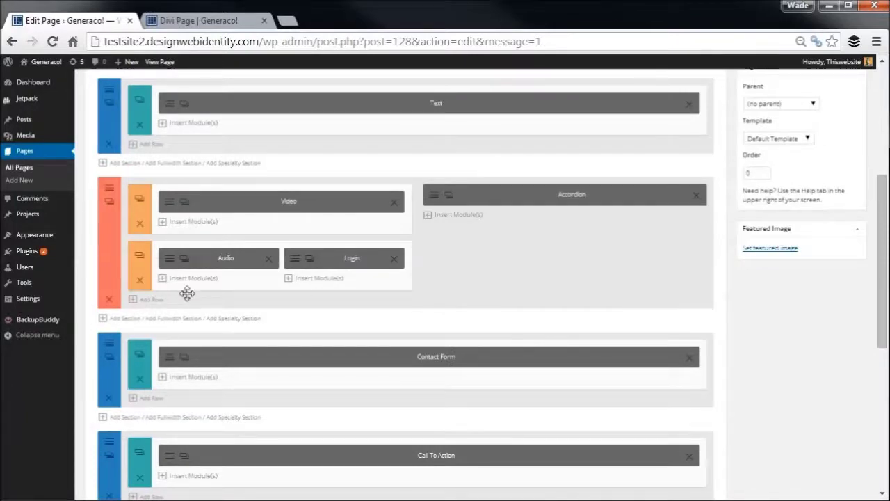
pyautogui.click(122, 320)
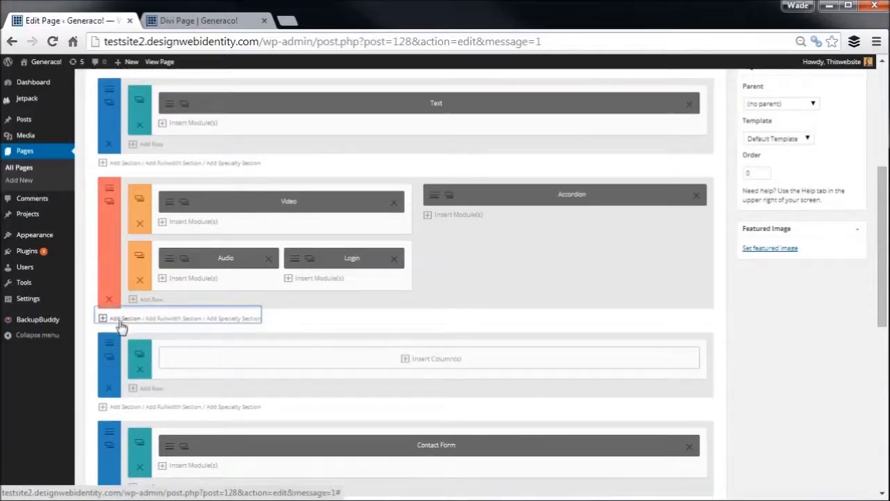
pyautogui.click(108, 346)
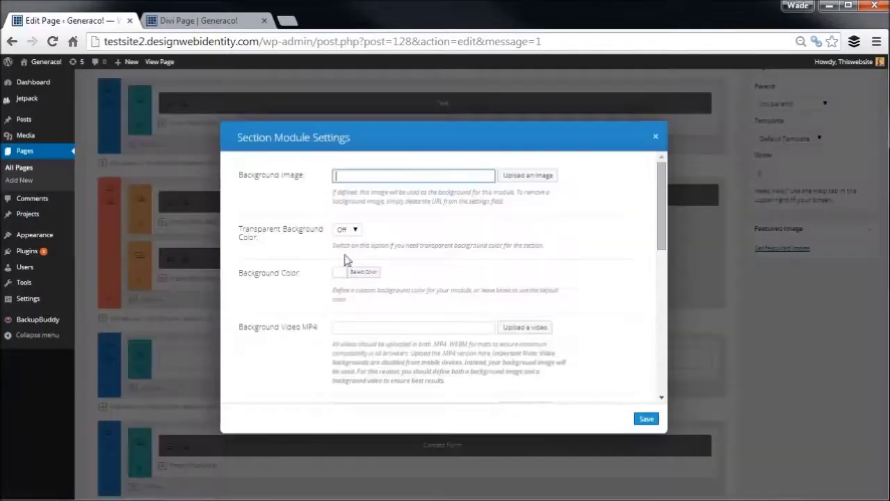
pyautogui.click(361, 272)
pyautogui.click(399, 374)
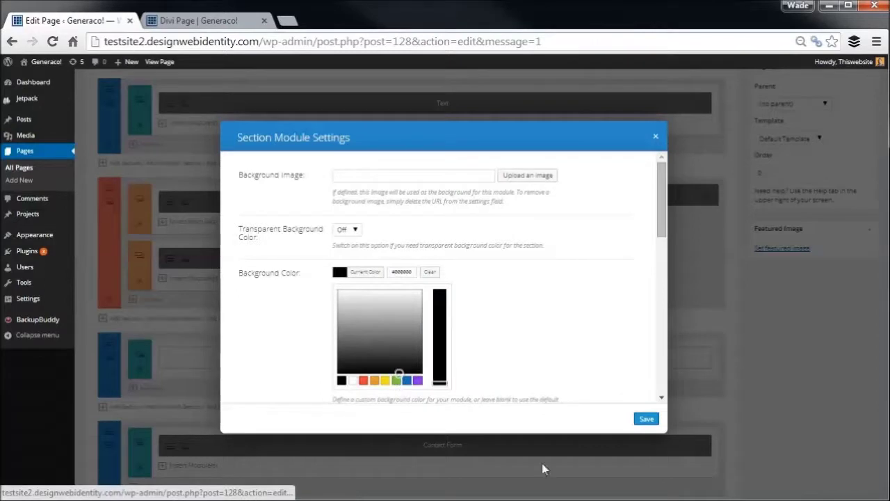
pyautogui.click(647, 418)
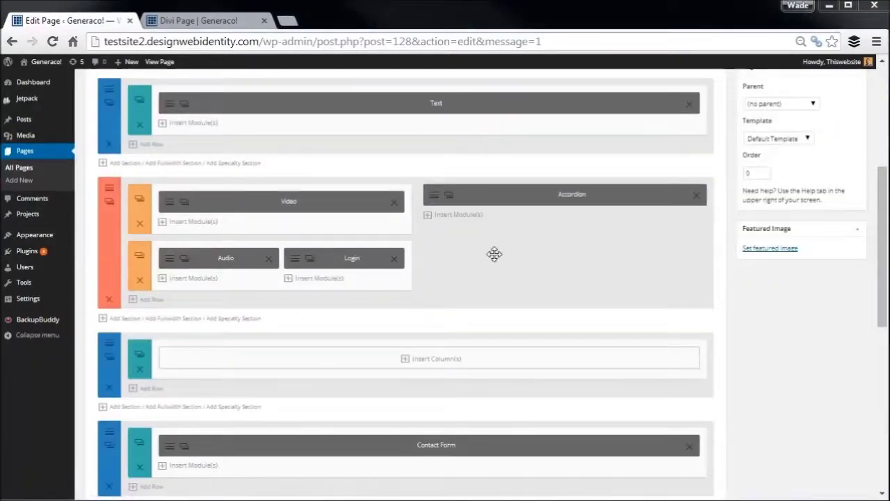
# Split the new section's row into three equal empty columns
pyautogui.click(422, 363)
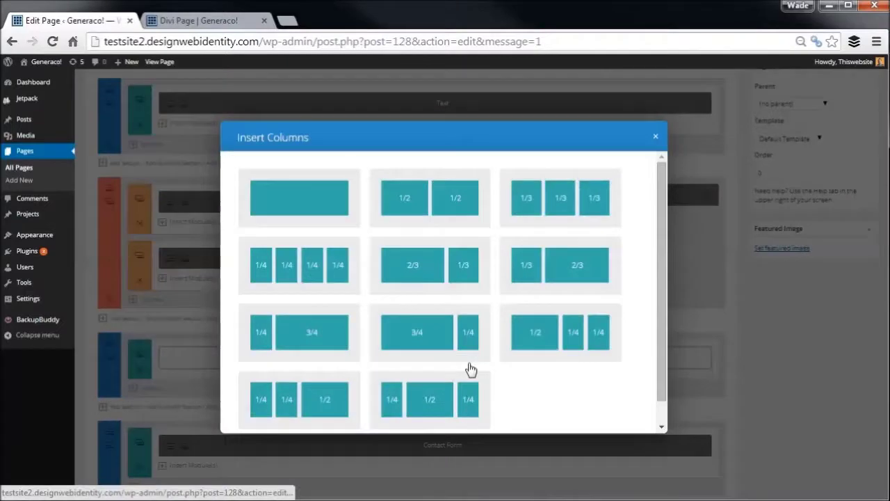
pyautogui.click(569, 200)
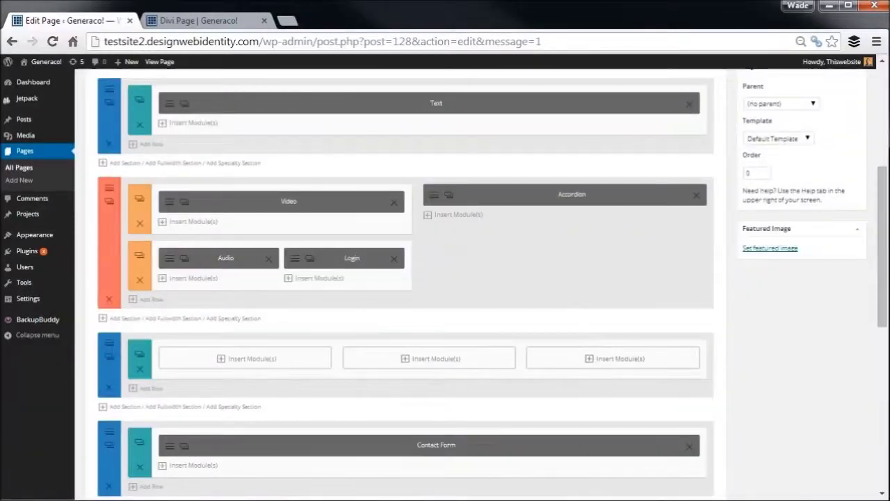
pyautogui.click(221, 364)
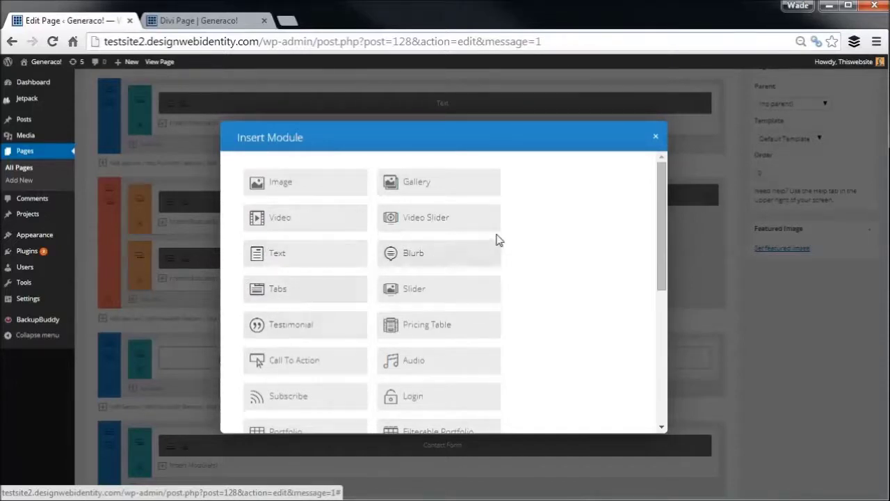
# Insert a Circle Counter in column one titled 'Money Saved', number 76, light text, and save
pyautogui.scroll(-1, 341, 264)
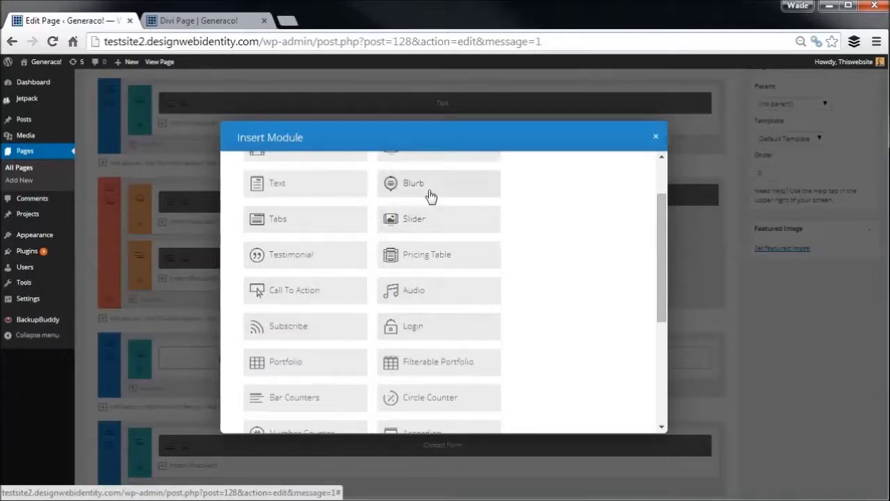
pyautogui.click(414, 399)
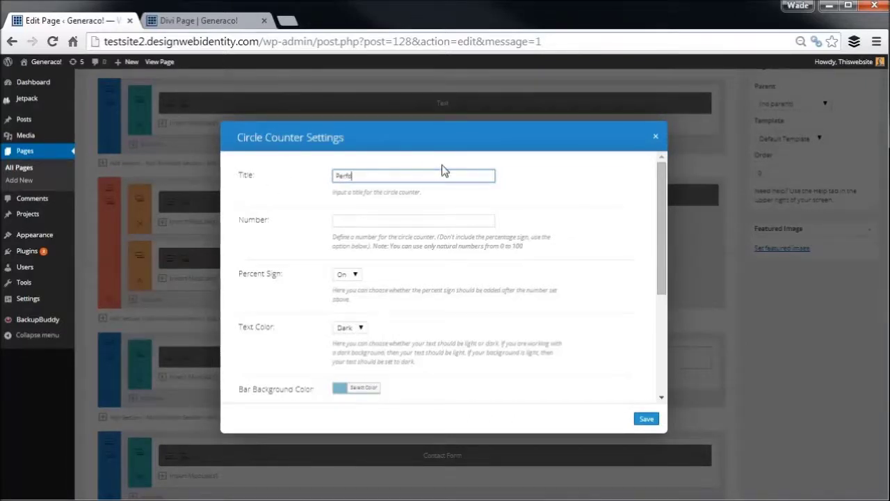
pyautogui.click(356, 220)
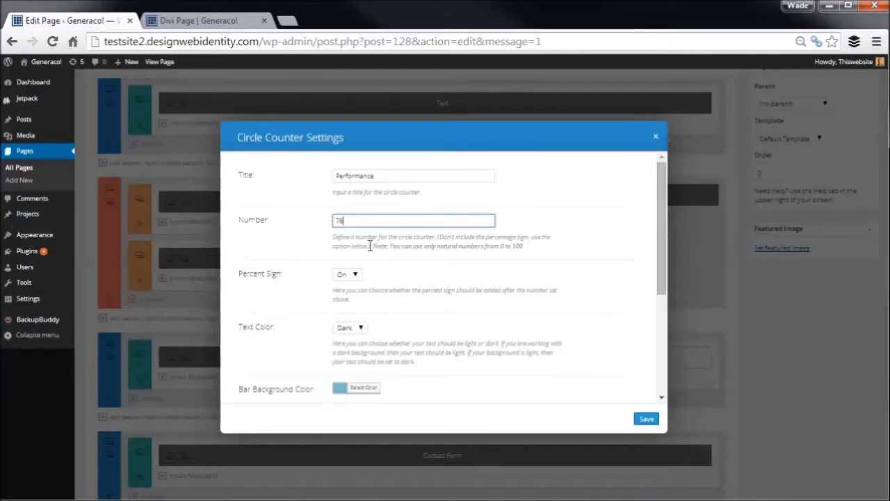
pyautogui.moveTo(385, 176); pyautogui.dragTo(287, 179)
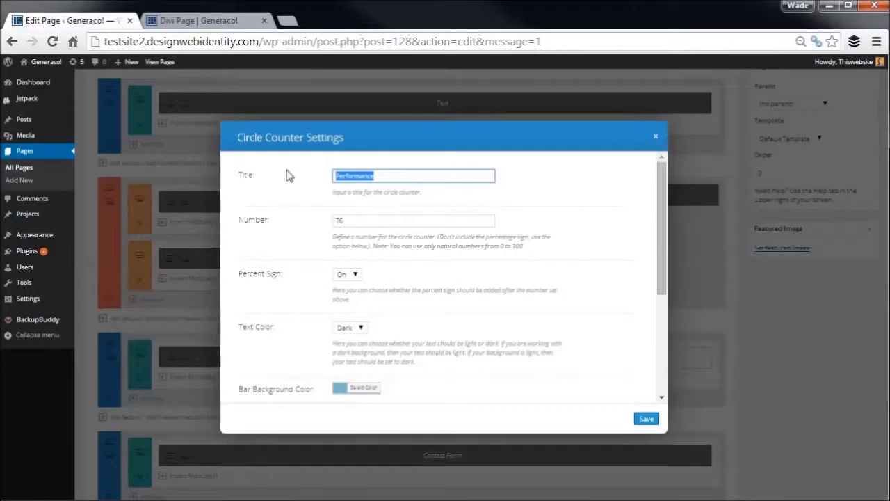
pyautogui.write('Ma')
pyautogui.click(362, 221)
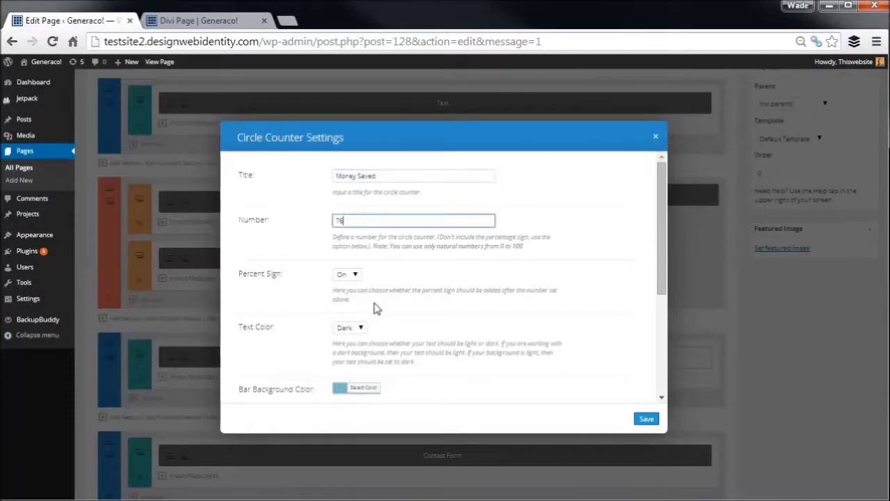
pyautogui.click(352, 330)
pyautogui.click(345, 348)
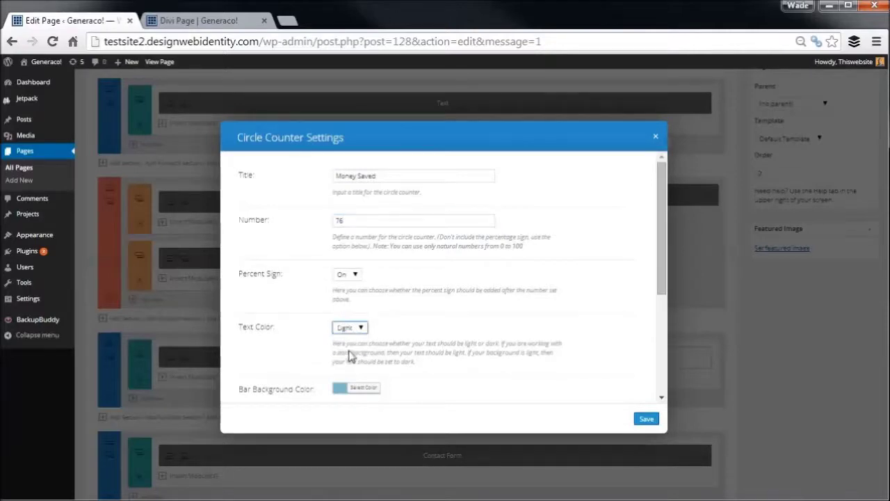
pyautogui.moveTo(659, 277); pyautogui.dragTo(659, 338)
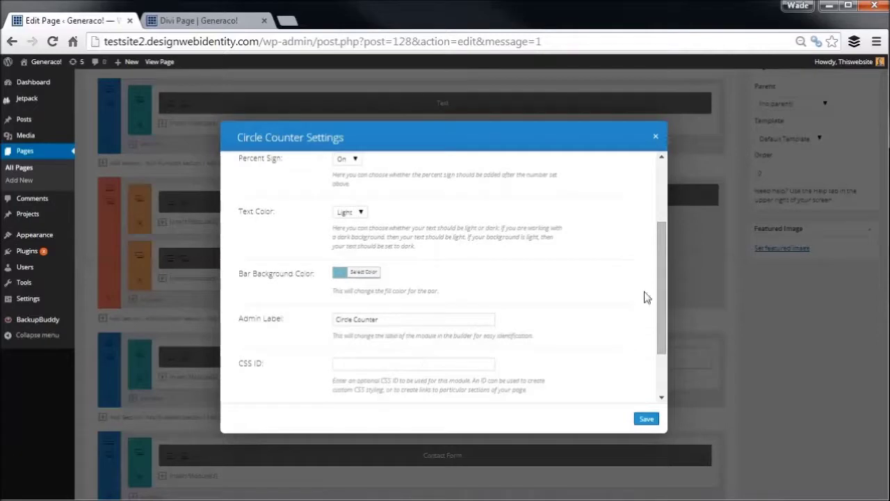
pyautogui.moveTo(661, 300); pyautogui.dragTo(657, 187)
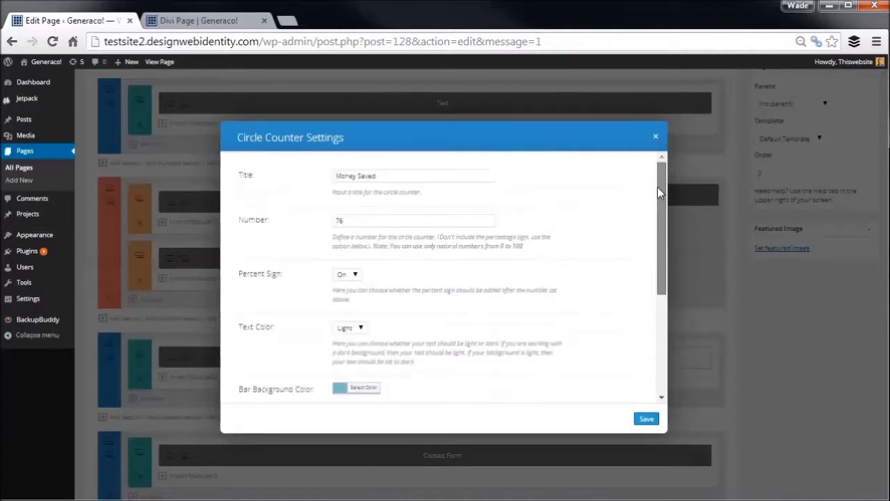
pyautogui.click(644, 419)
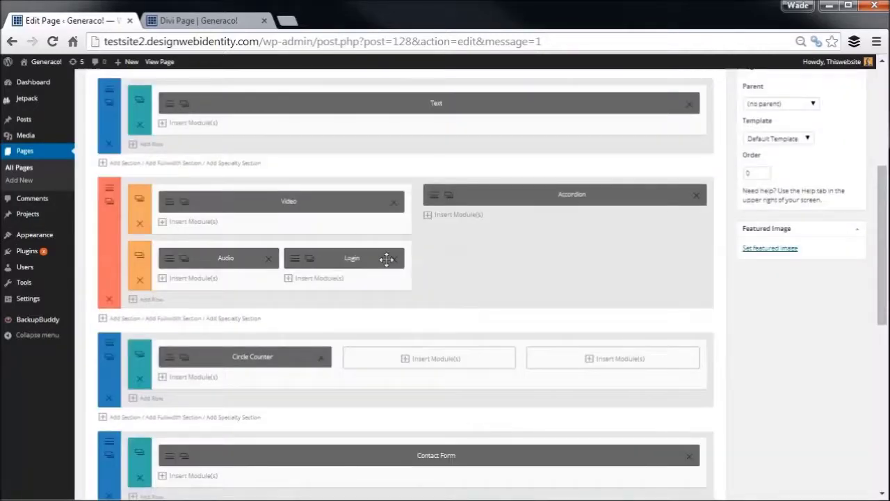
# Insert a Bar Counters module in the second column with light text
pyautogui.click(407, 362)
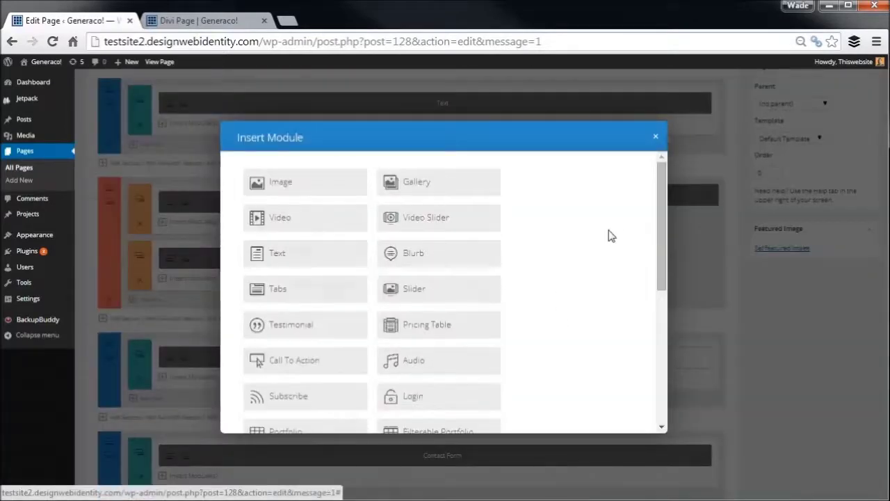
pyautogui.moveTo(660, 233); pyautogui.dragTo(640, 308)
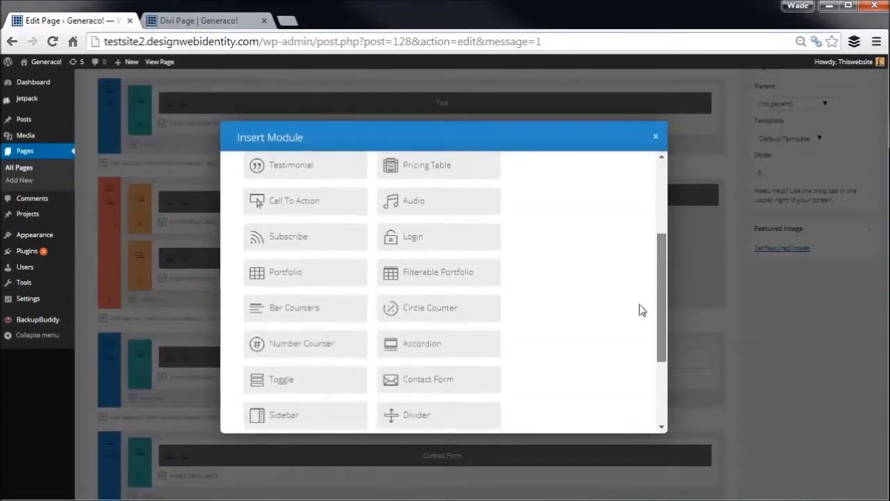
pyautogui.click(301, 311)
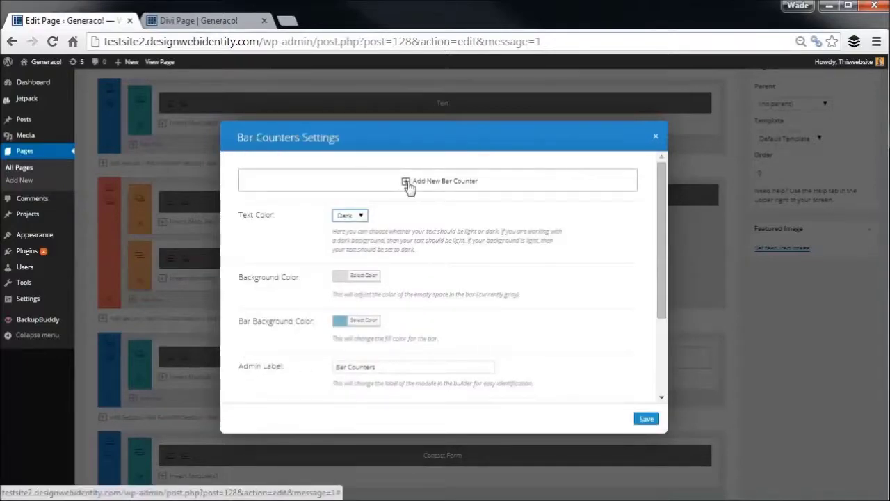
pyautogui.click(353, 217)
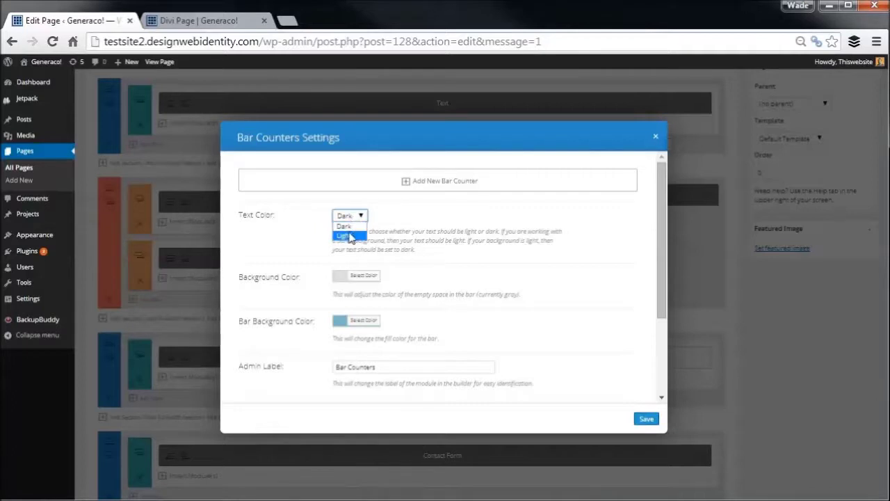
pyautogui.click(347, 236)
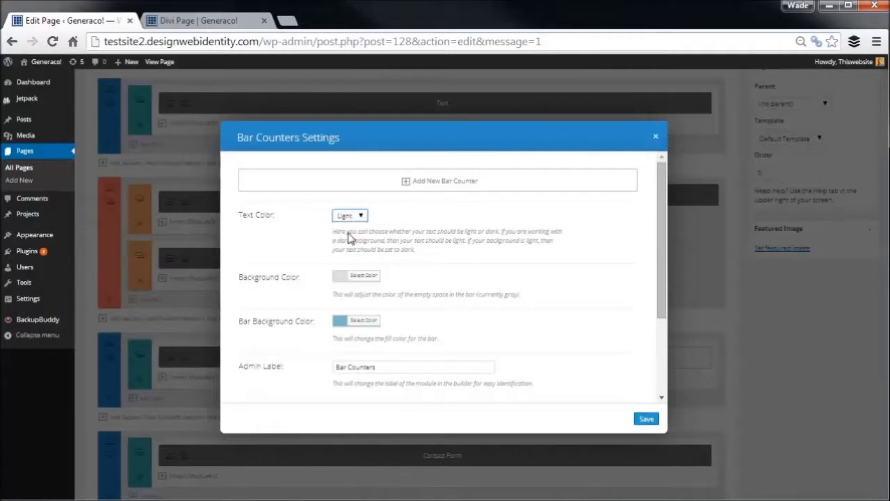
# Add a Speed bar at 100 percent and a Strength bar at 75 percent
pyautogui.click(408, 185)
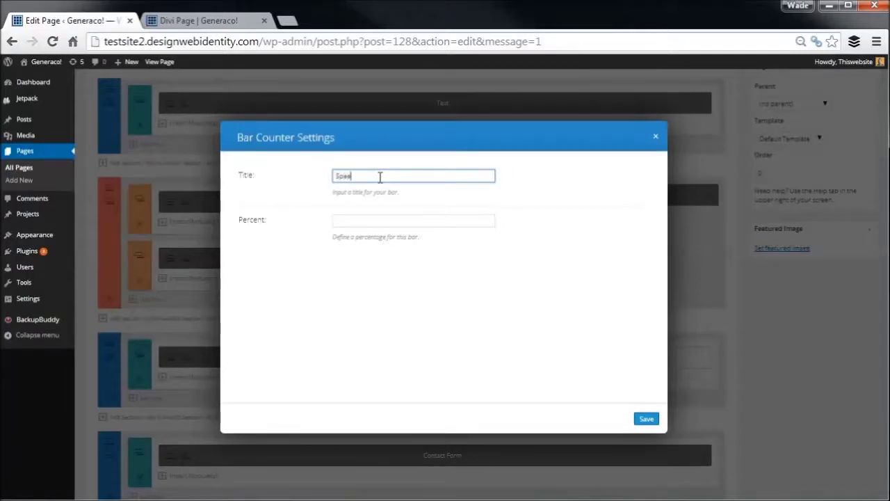
pyautogui.click(409, 220)
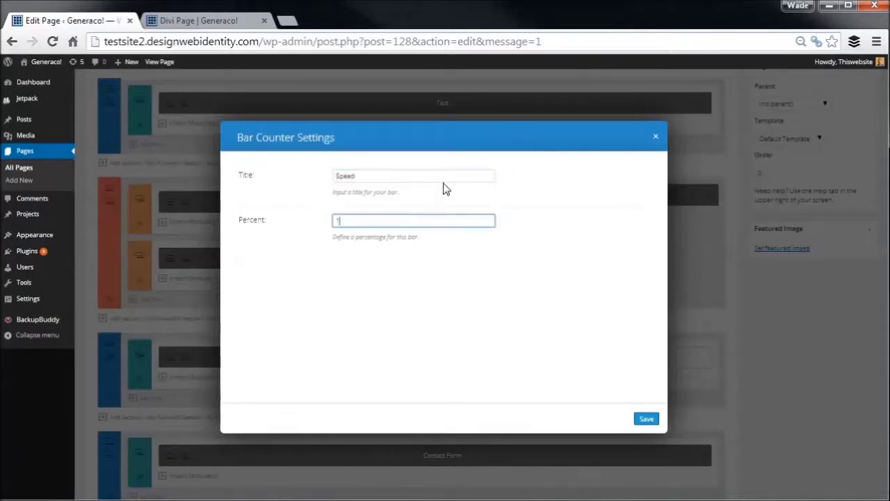
pyautogui.write('100')
pyautogui.click(642, 418)
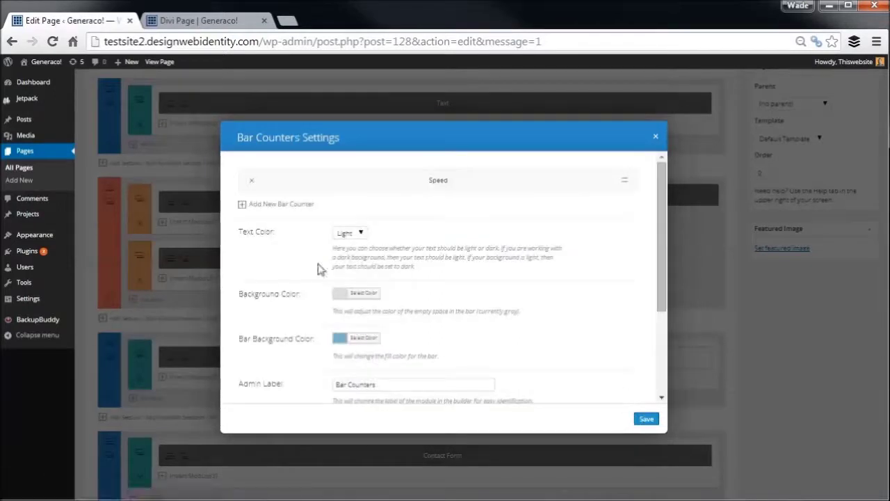
pyautogui.click(242, 204)
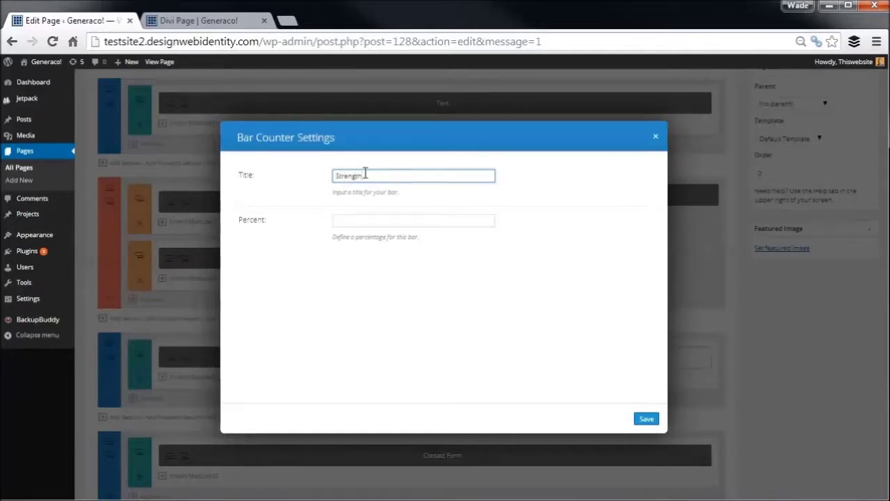
pyautogui.press('Tab')
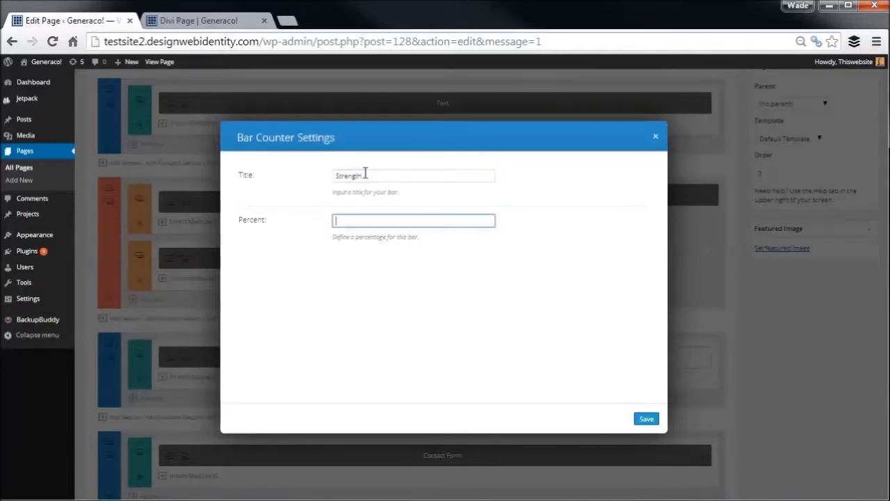
pyautogui.write('75')
pyautogui.click(646, 418)
# Add the Intelligence bar and a Rank bar at 100 percent
pyautogui.click(259, 234)
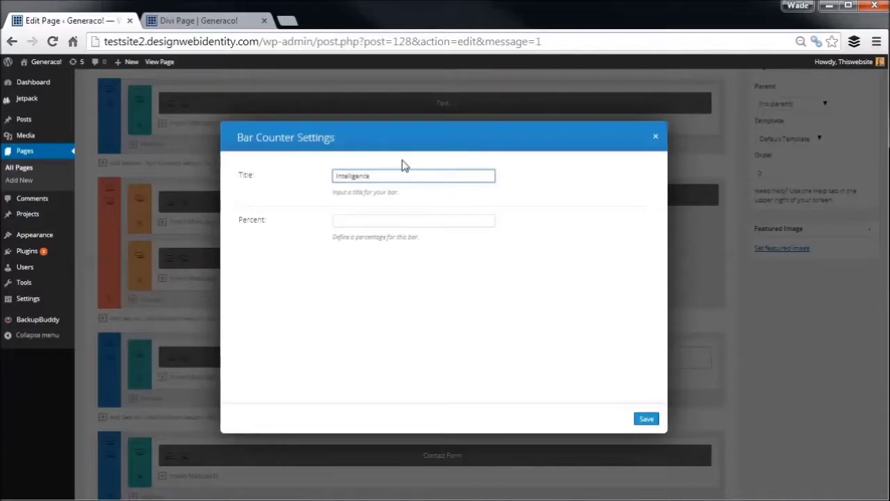
pyautogui.press('Tab')
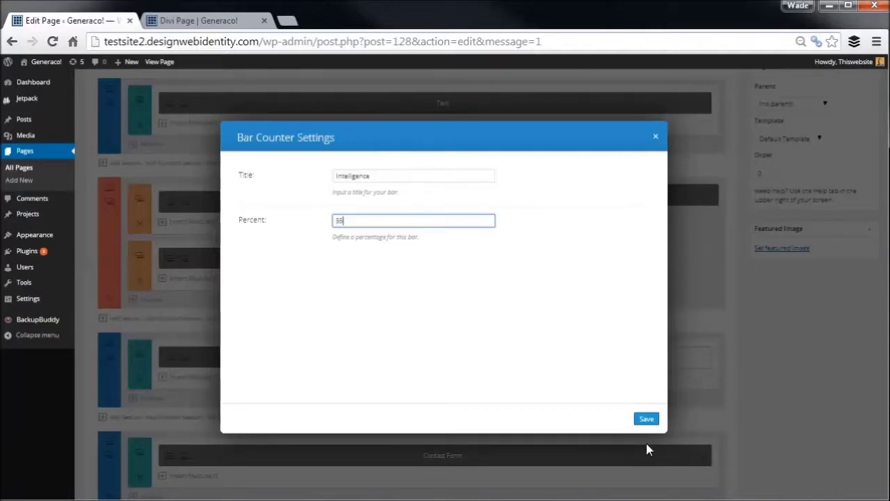
pyautogui.click(646, 419)
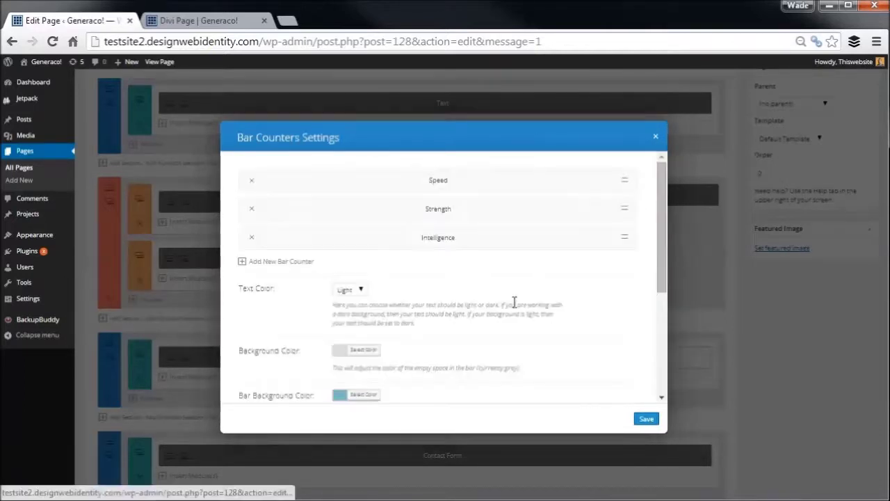
pyautogui.click(243, 261)
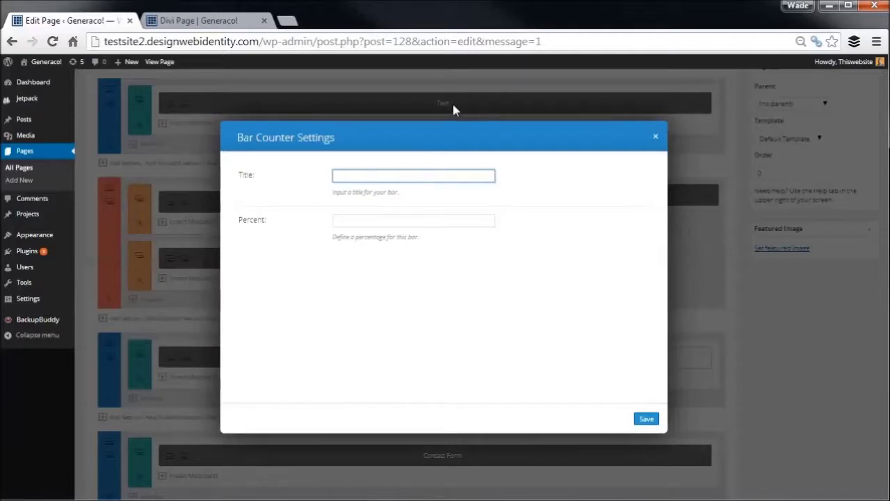
pyautogui.write('Rank')
pyautogui.press('Tab')
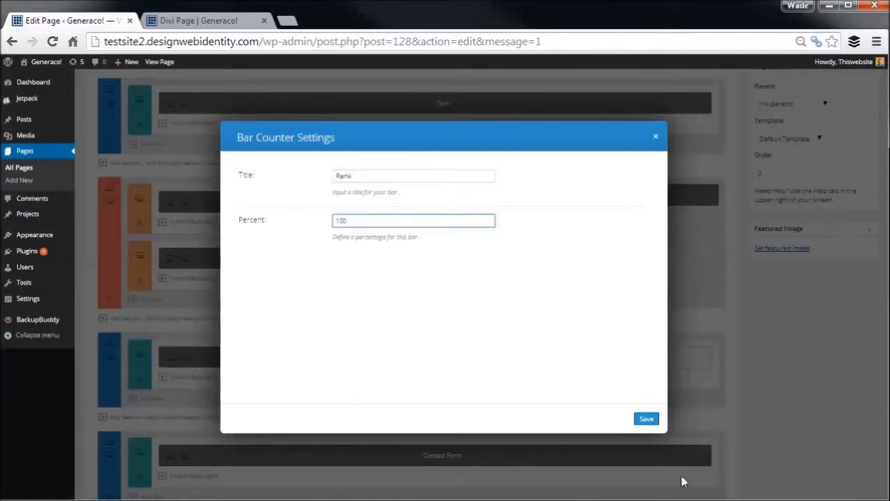
pyautogui.click(646, 420)
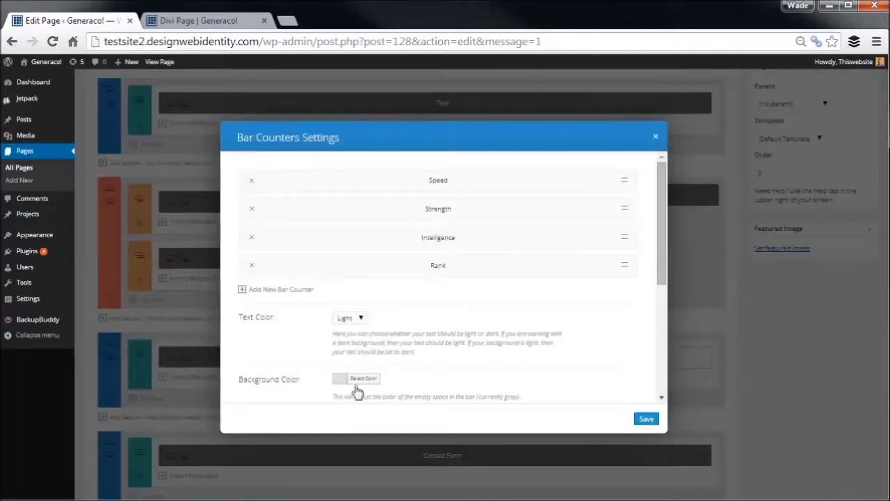
# Set the Bar Counters empty-bar background colour to a pale blue and save the module
pyautogui.scroll(-2, 662, 284)
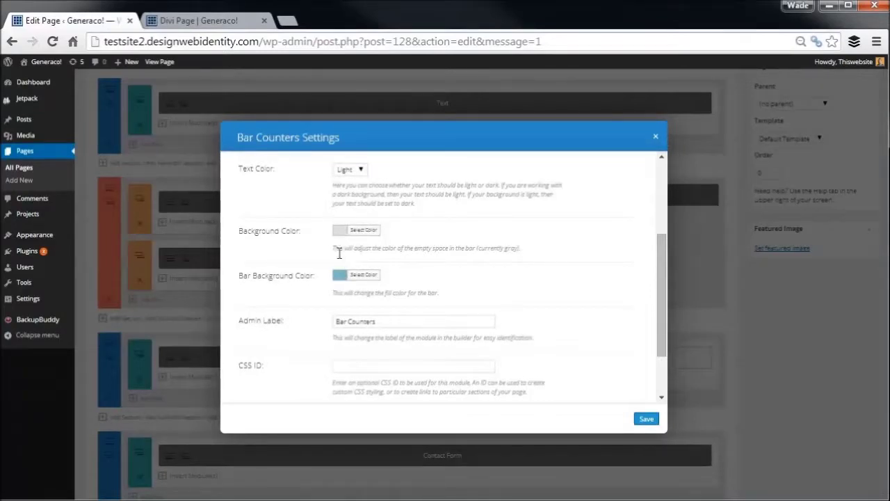
pyautogui.click(364, 236)
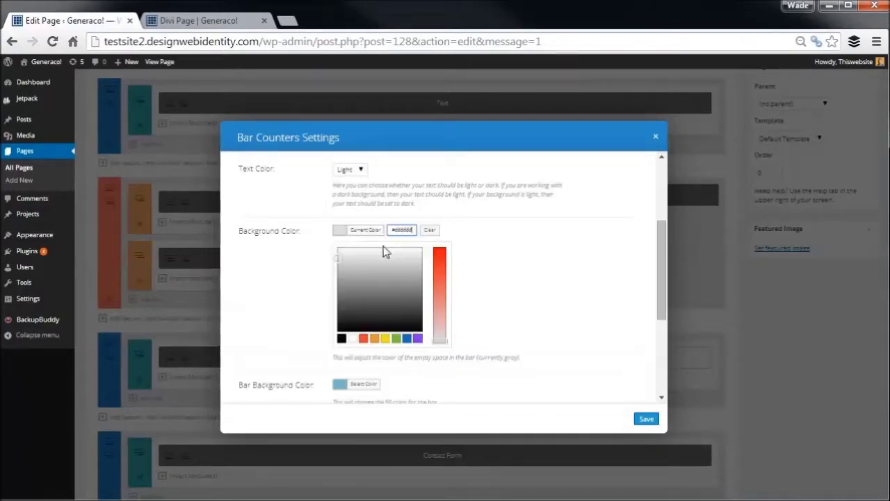
pyautogui.click(396, 339)
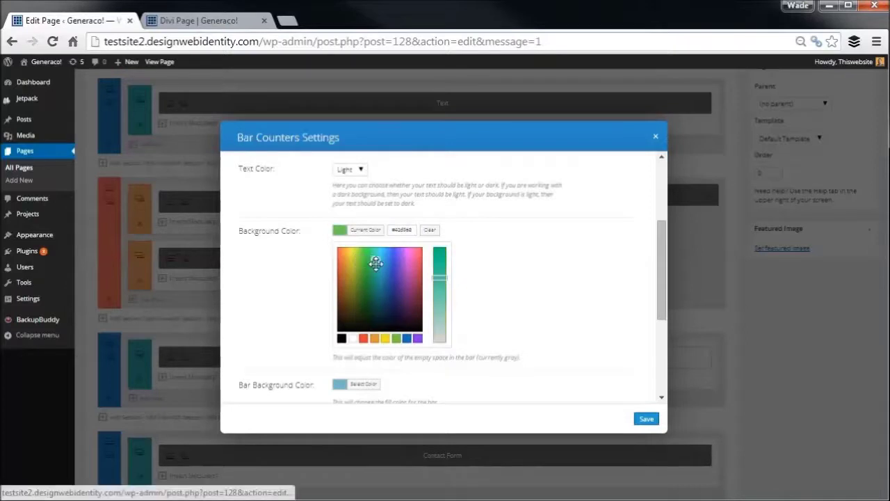
pyautogui.click(380, 257)
pyautogui.moveTo(441, 280); pyautogui.dragTo(439, 343)
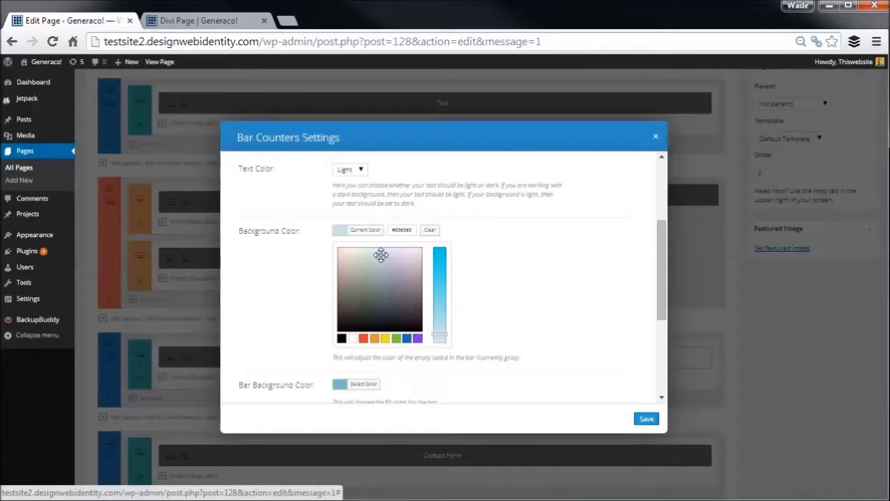
pyautogui.moveTo(383, 252); pyautogui.dragTo(382, 249)
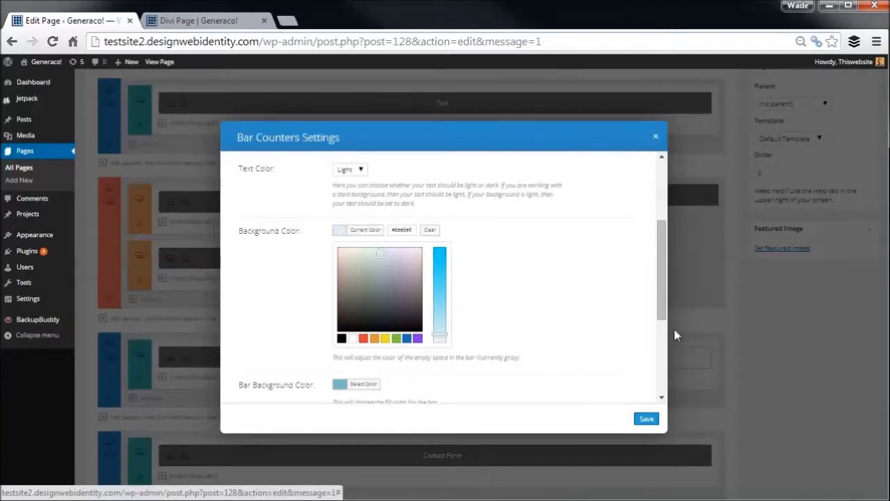
pyautogui.moveTo(661, 294); pyautogui.dragTo(664, 375)
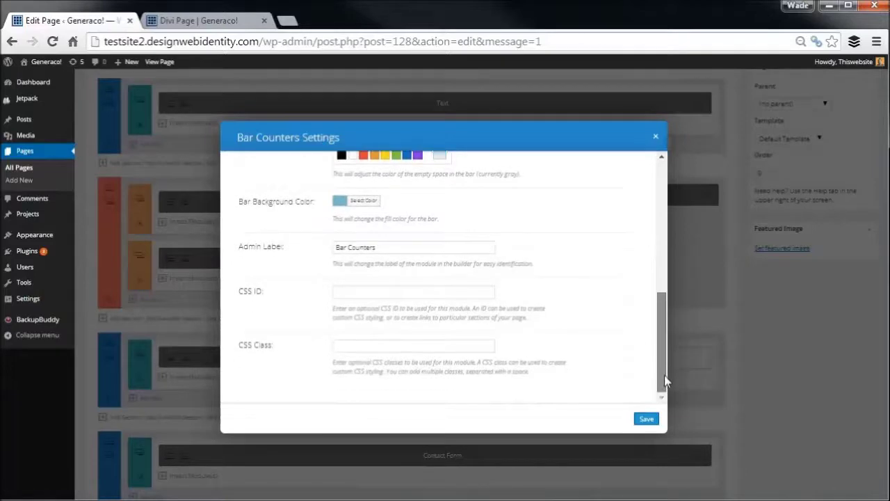
pyautogui.click(636, 420)
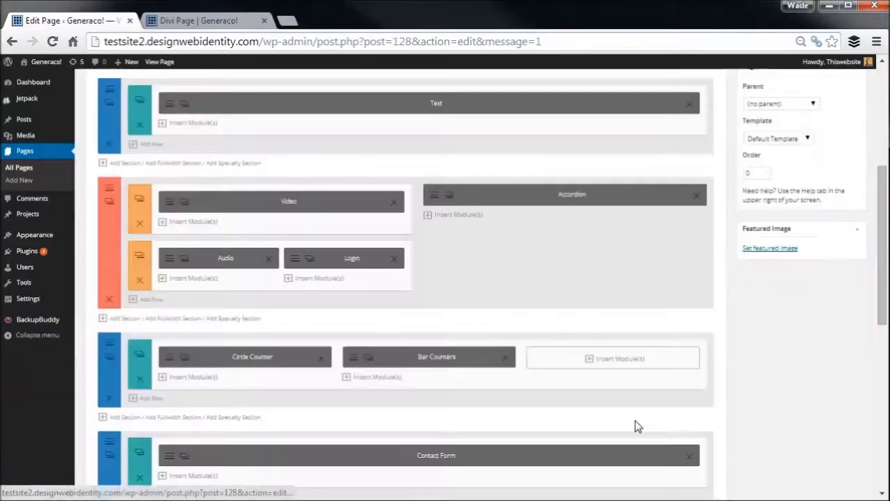
# Insert a Number Counter in column three titled 'Number of Spots Left Available!' with number 8
pyautogui.click(598, 368)
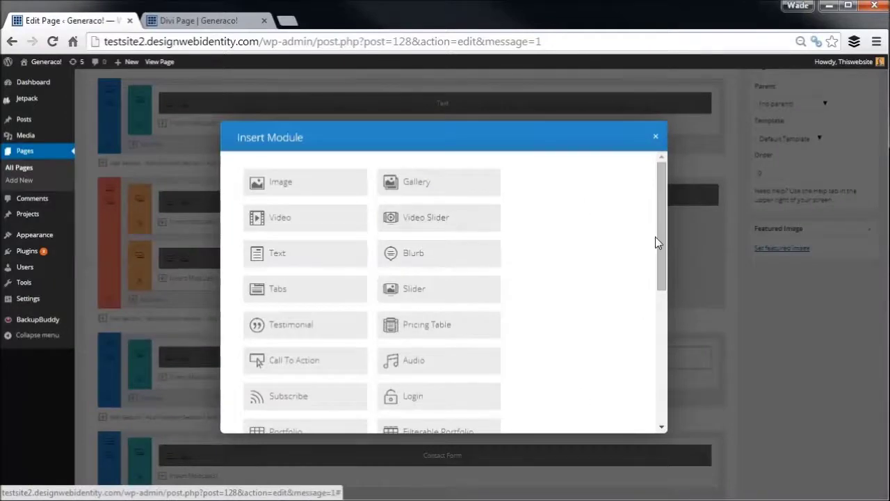
pyautogui.moveTo(658, 240); pyautogui.dragTo(661, 322)
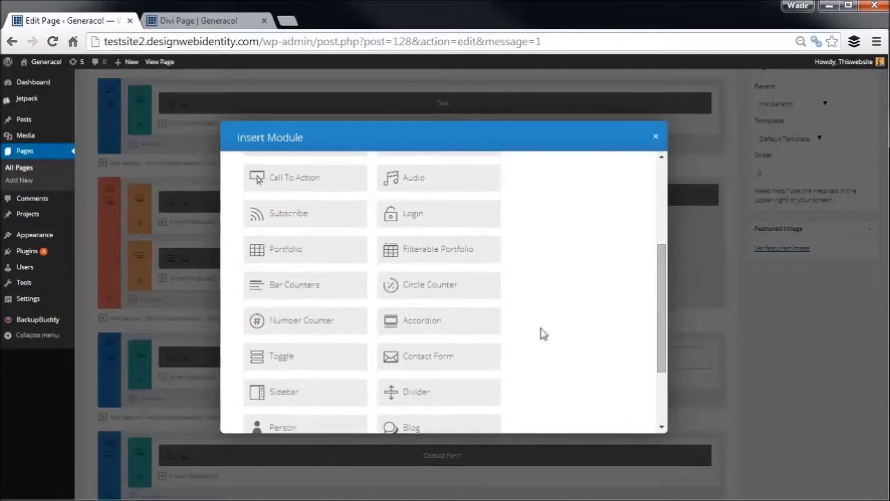
pyautogui.click(308, 321)
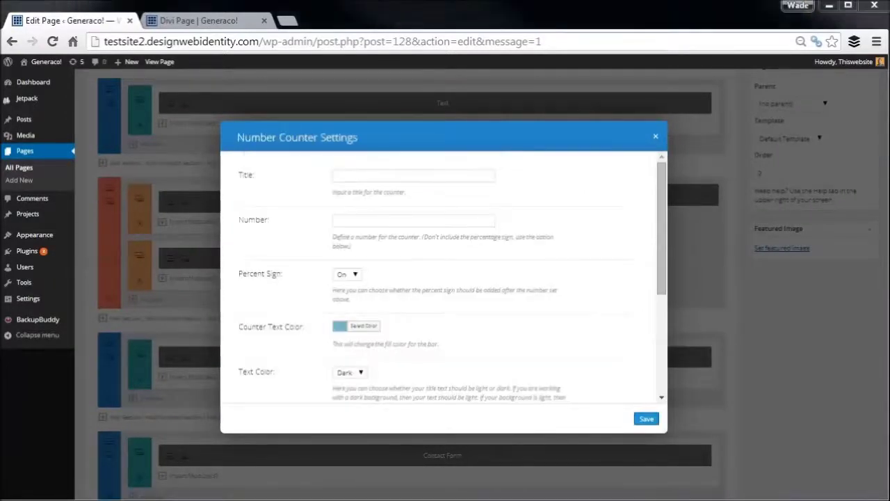
pyautogui.click(414, 176)
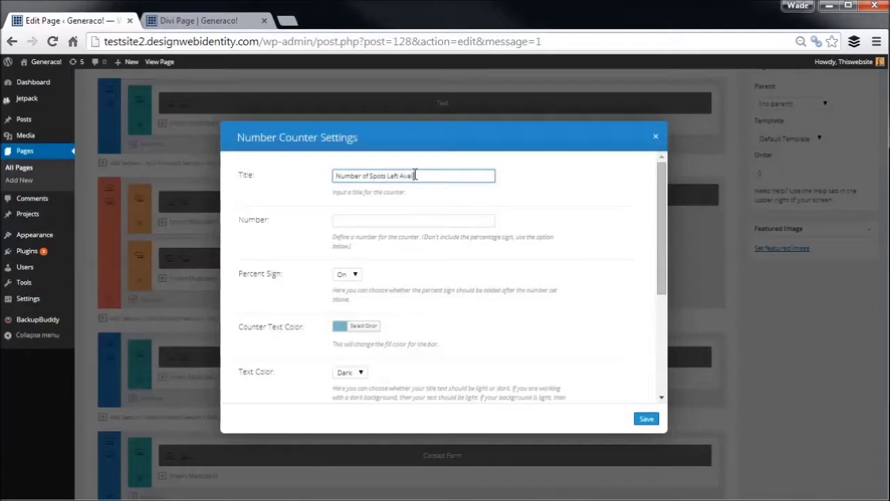
pyautogui.click(405, 218)
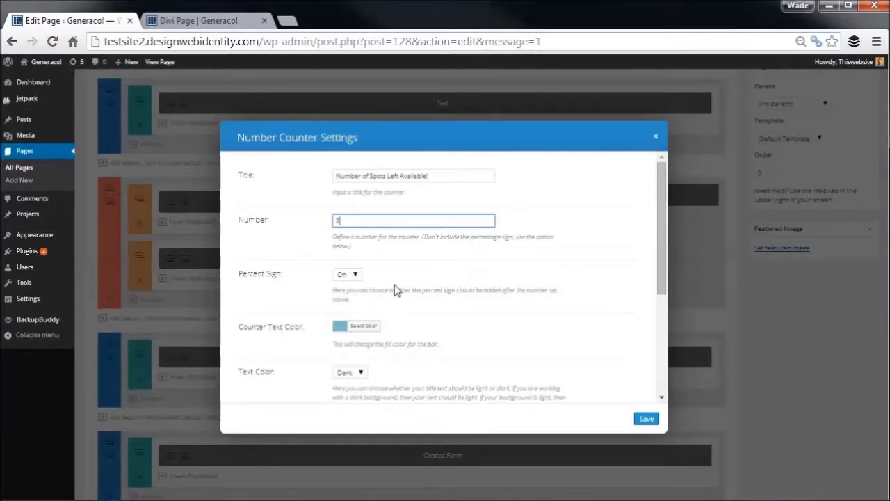
# Turn off the Number Counter's percent sign, make its text light, and save
pyautogui.click(347, 274)
pyautogui.click(345, 292)
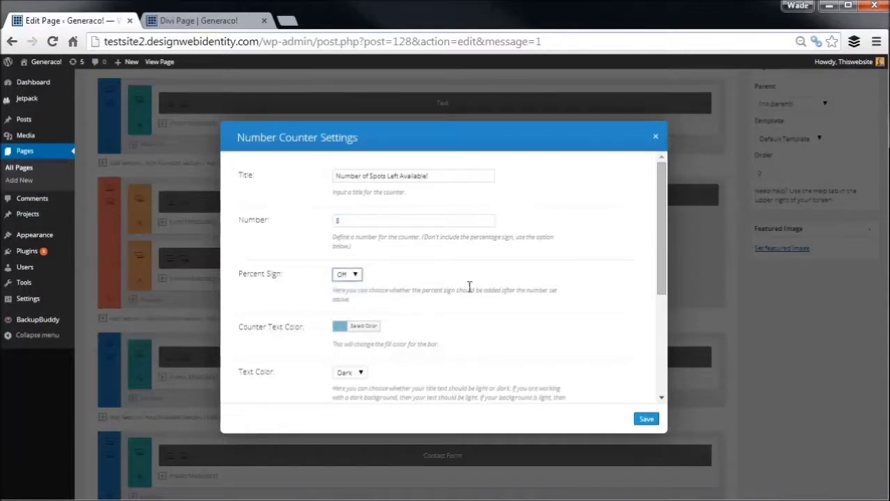
pyautogui.scroll(-3, 644, 254)
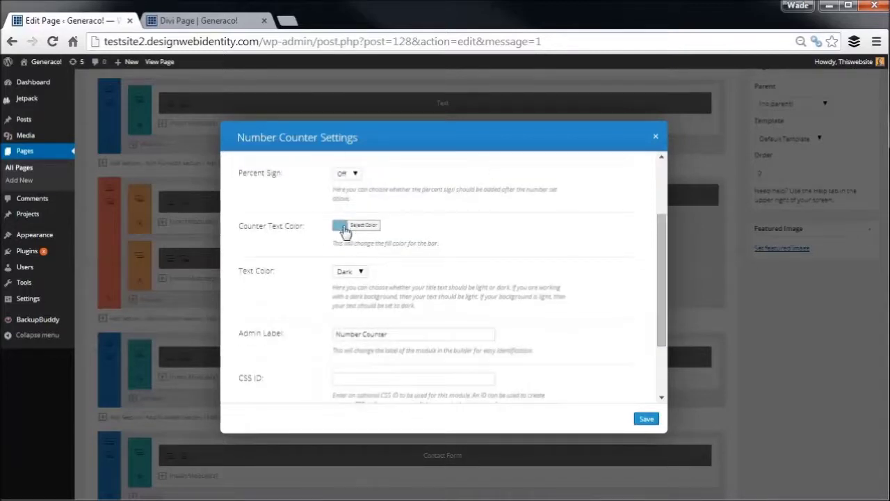
pyautogui.click(358, 273)
pyautogui.click(351, 292)
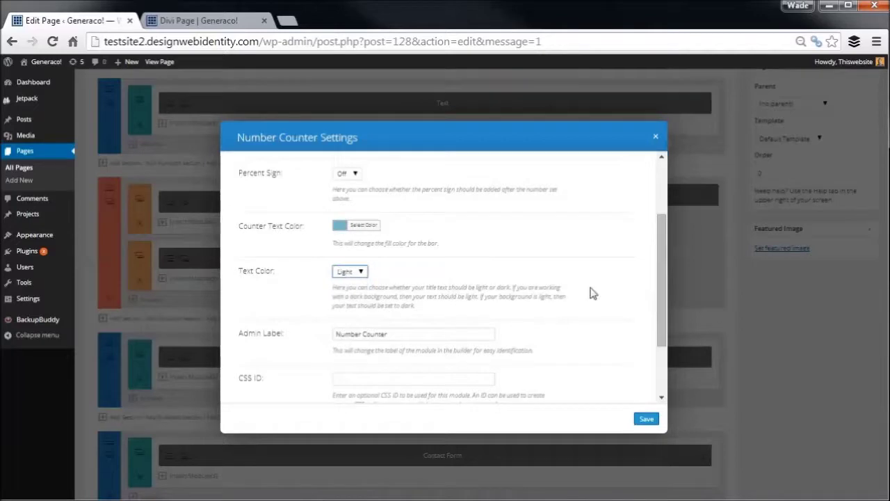
pyautogui.scroll(-3, 655, 355)
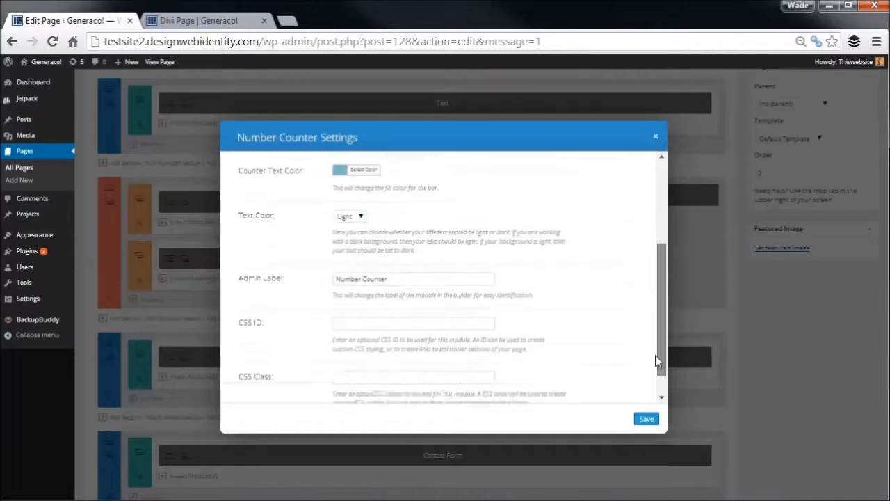
pyautogui.click(649, 420)
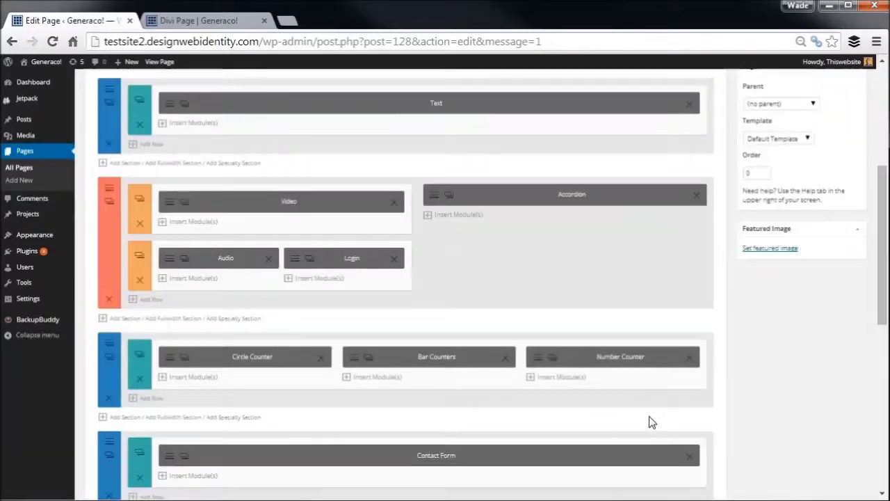
pyautogui.click(539, 377)
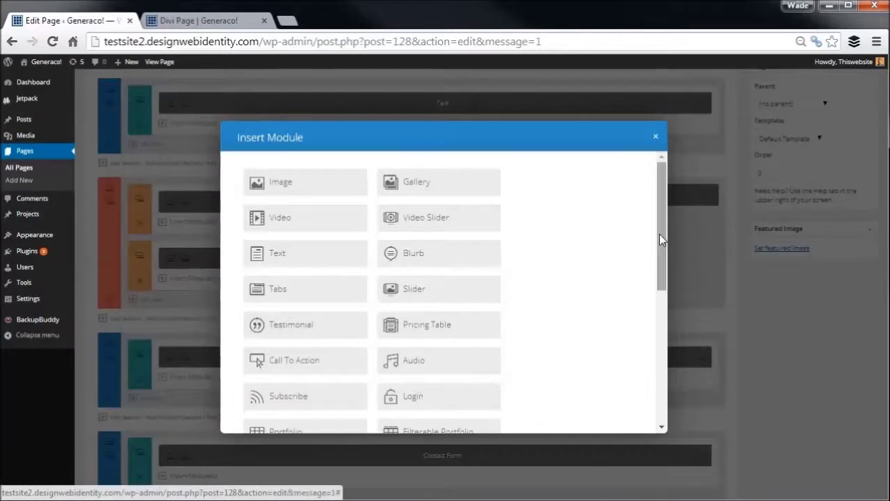
# Add a Countdown Timer module under the Number Counter titled 'Time until next Seminar'
pyautogui.moveTo(661, 233)
pyautogui.mouseDown()
pyautogui.moveTo(665, 253)
pyautogui.moveTo(669, 222)
pyautogui.mouseUp()
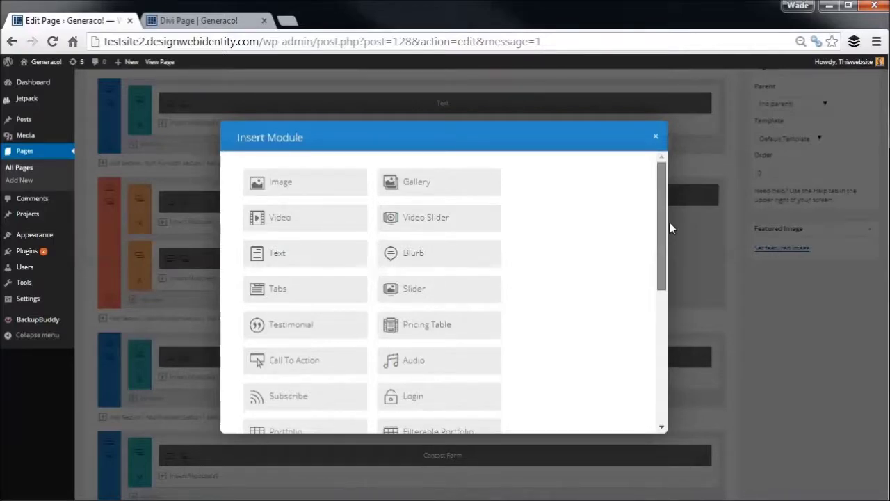
pyautogui.moveTo(669, 222); pyautogui.dragTo(679, 359)
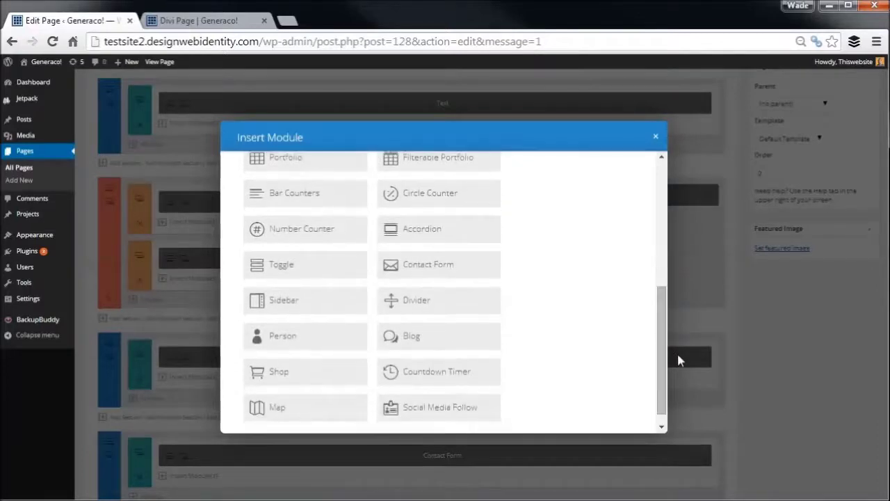
pyautogui.click(481, 374)
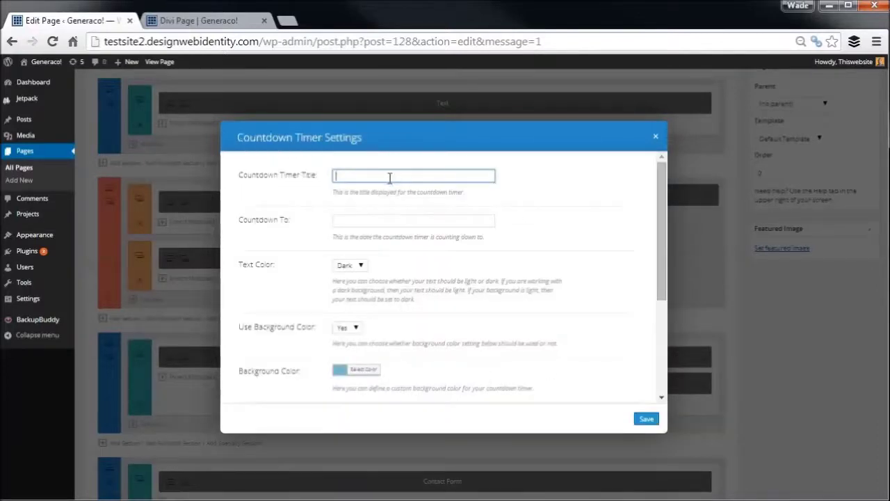
pyautogui.write('d')
pyautogui.write('Time until next')
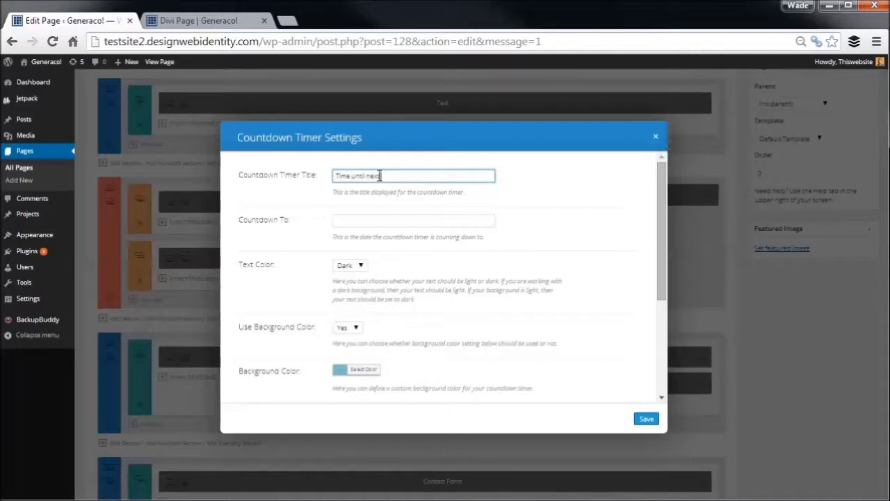
pyautogui.write(' Seminar')
# Set the countdown to 04/24/2015 with light text and no background colour, then save
pyautogui.click(418, 220)
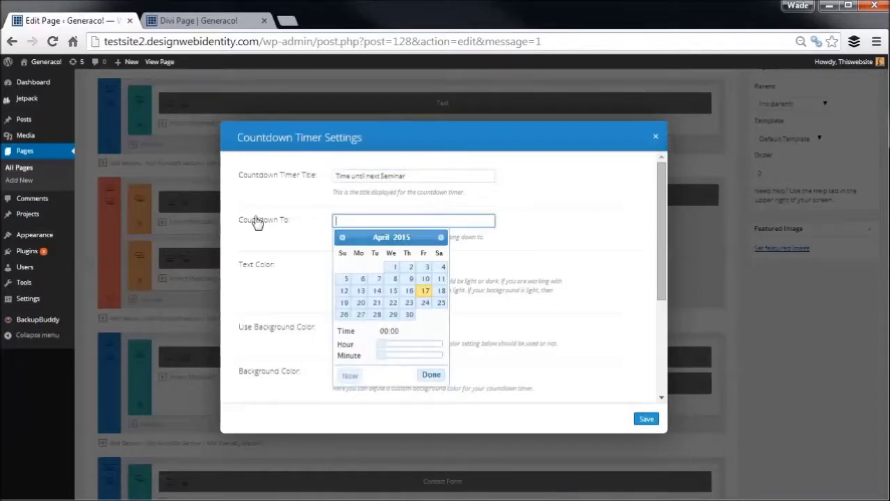
pyautogui.click(425, 302)
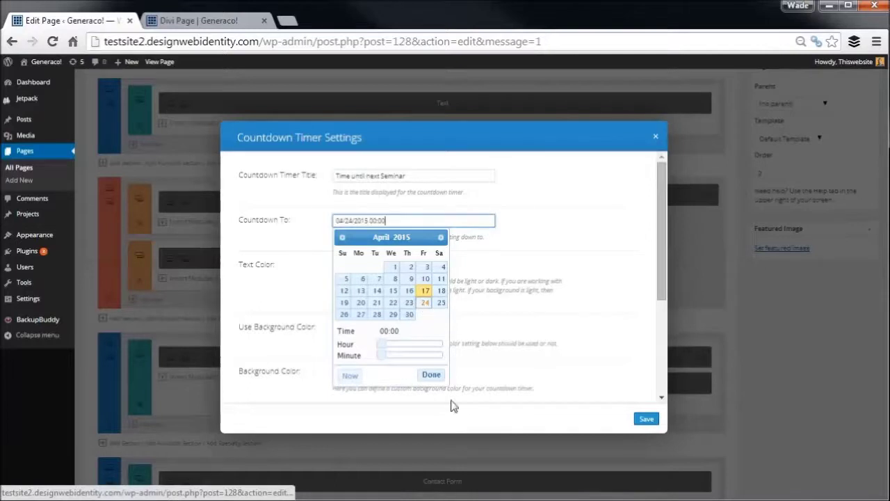
pyautogui.click(431, 375)
pyautogui.click(361, 266)
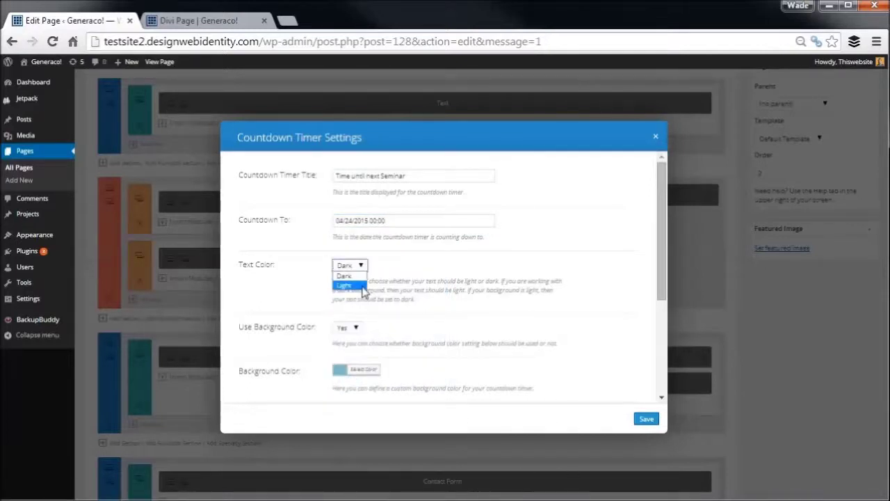
pyautogui.click(346, 285)
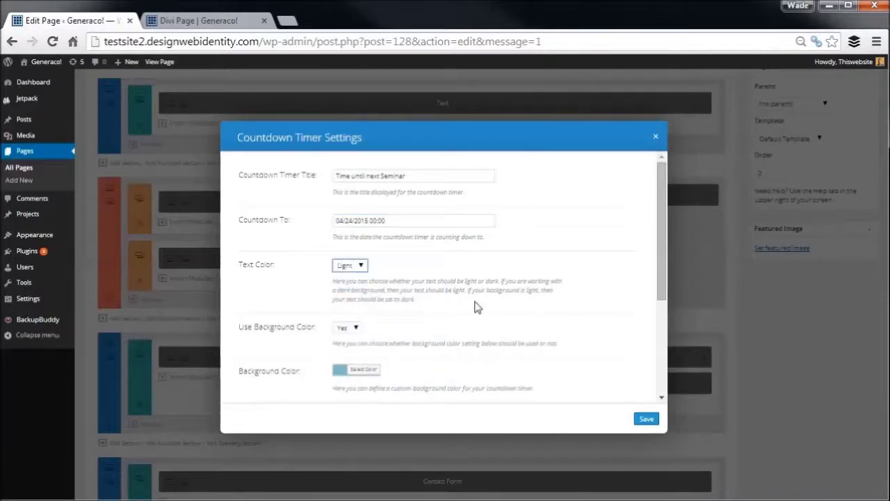
pyautogui.click(355, 329)
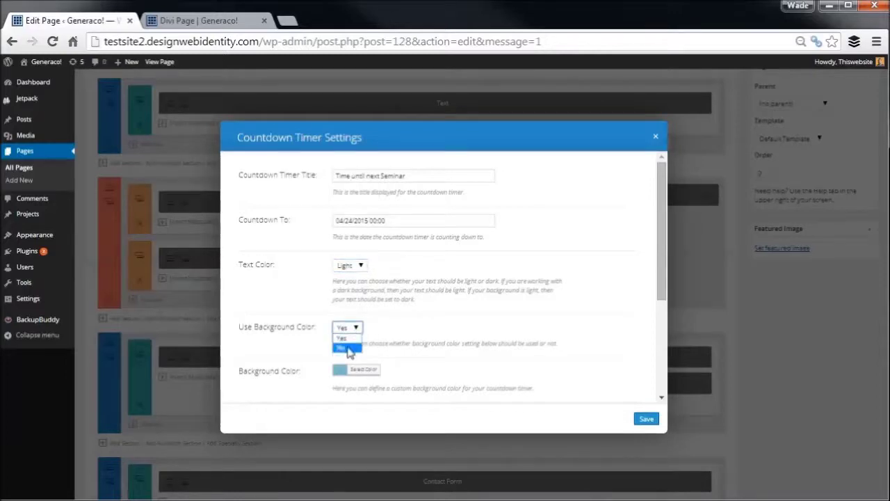
pyautogui.click(348, 348)
pyautogui.moveTo(661, 285); pyautogui.dragTo(655, 369)
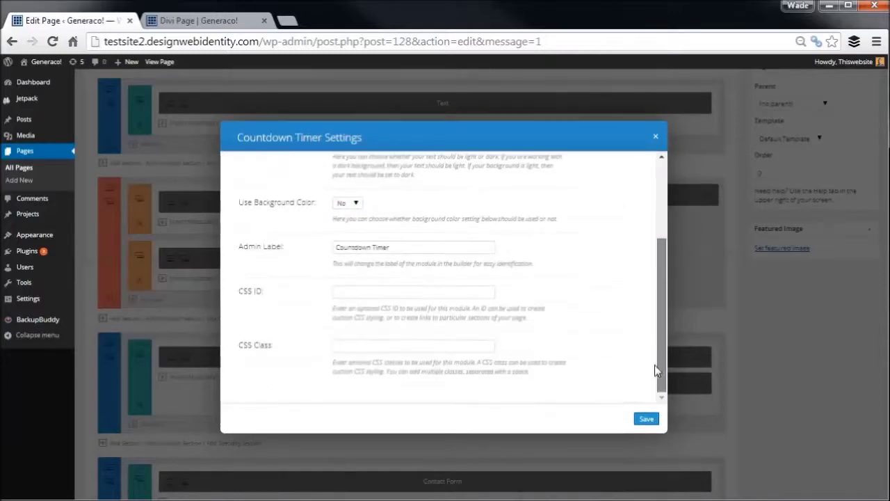
pyautogui.click(647, 418)
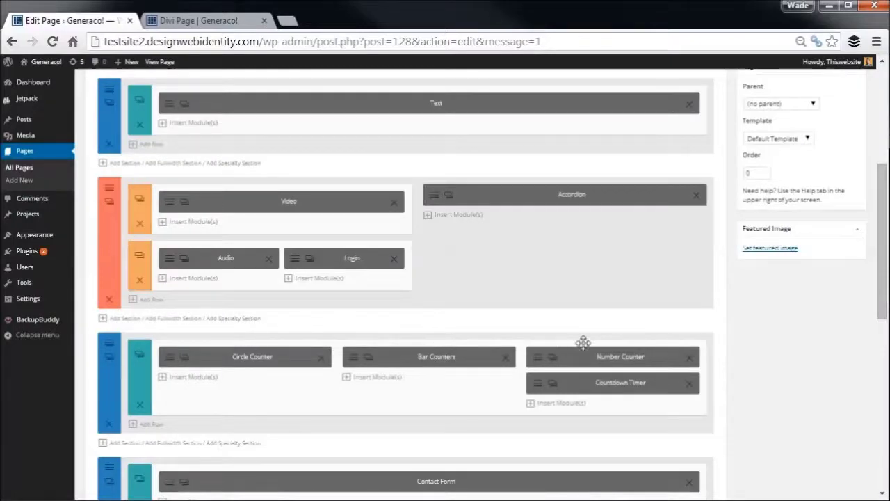
# Publish the page changes and reload the live page to see them
pyautogui.moveTo(882, 278); pyautogui.dragTo(885, 147)
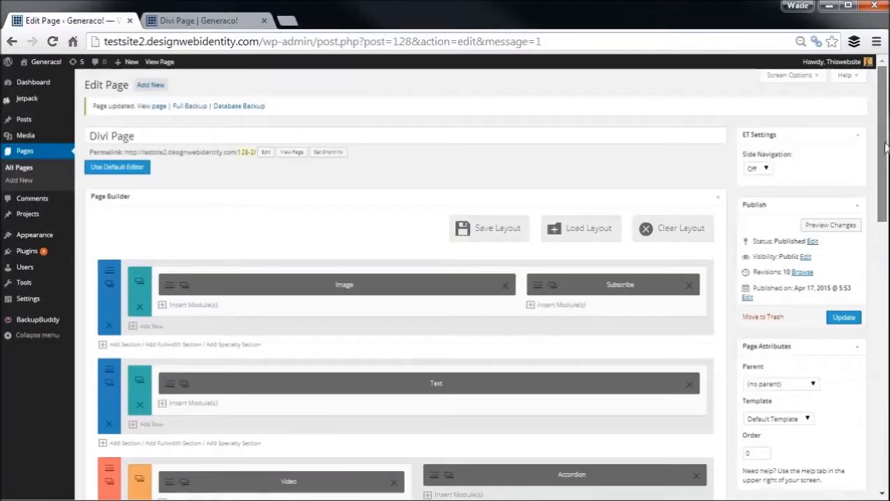
pyautogui.click(843, 319)
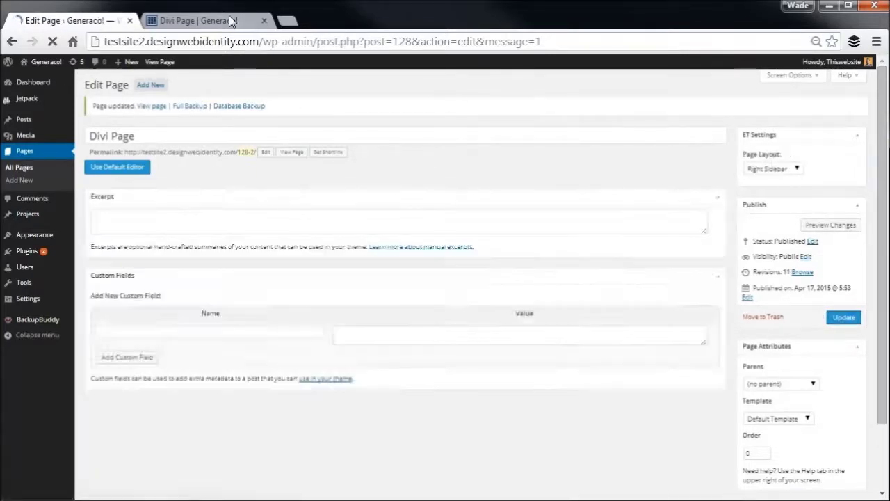
pyautogui.click(232, 21)
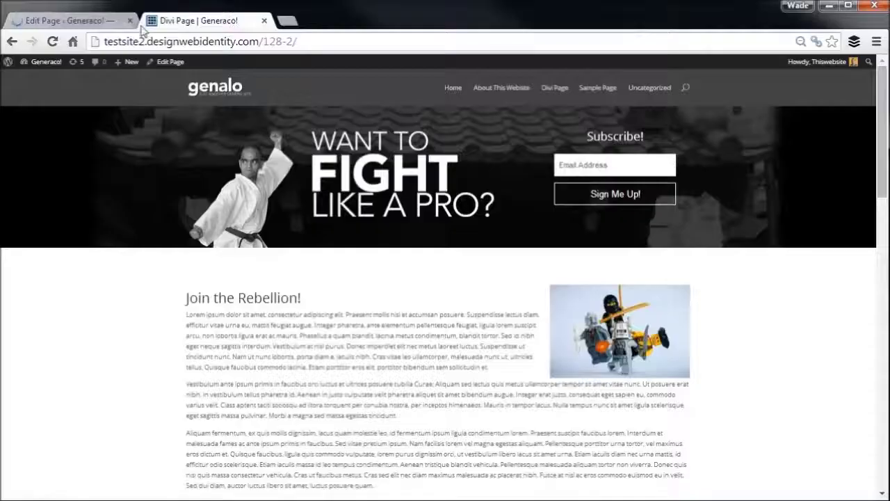
pyautogui.click(53, 41)
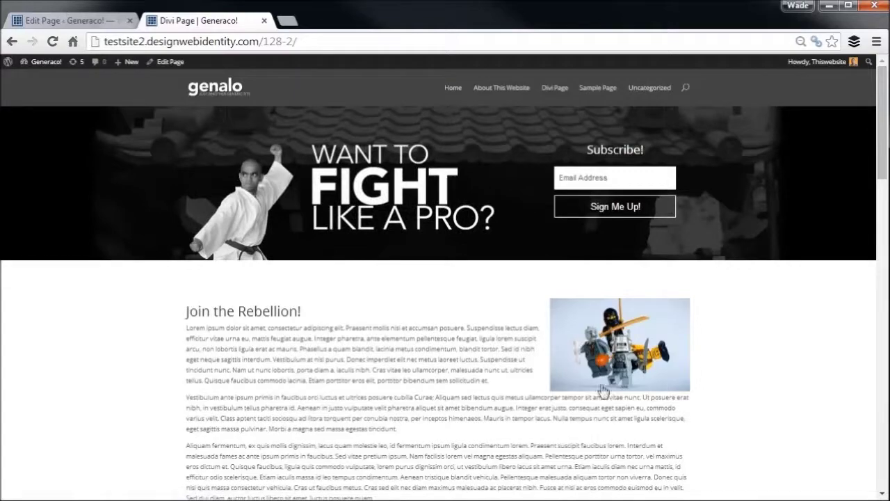
# Highlight the seminar heading, countdown digits and 76% circle value on the live page
pyautogui.moveTo(885, 152); pyautogui.dragTo(873, 341)
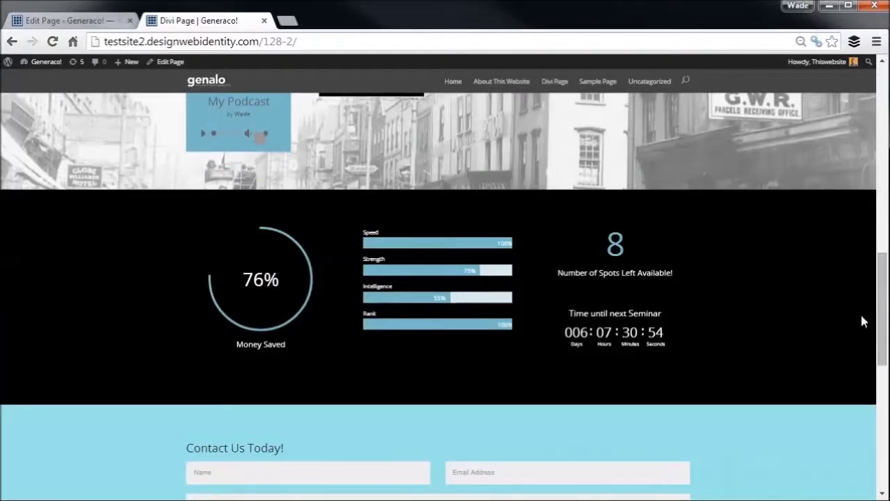
pyautogui.moveTo(609, 236); pyautogui.dragTo(660, 280)
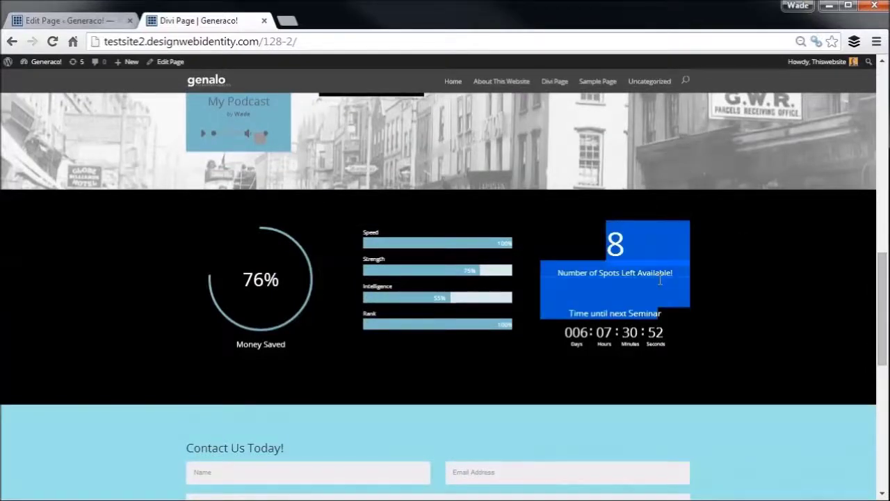
pyautogui.moveTo(593, 331); pyautogui.dragTo(676, 355)
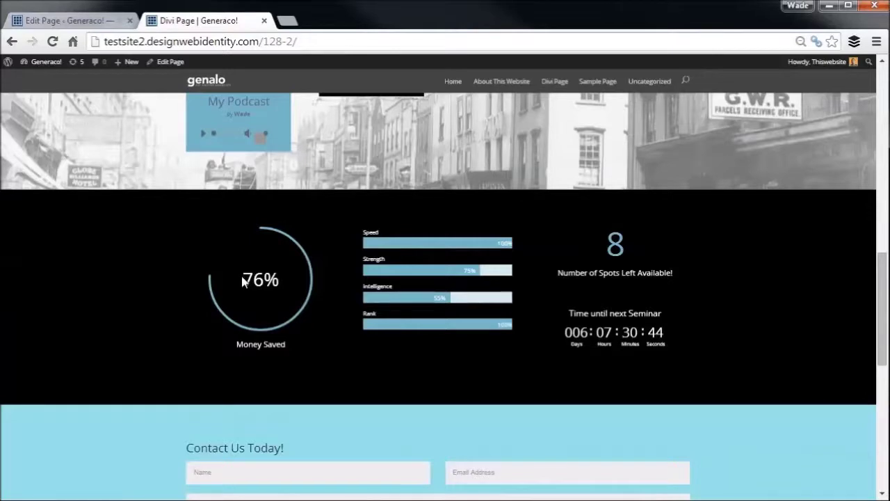
pyautogui.moveTo(244, 280); pyautogui.dragTo(281, 279)
pyautogui.click(283, 240)
# Reload with F5 to replay the counters, then reset the browser zoom to normal size
pyautogui.press('F5')
pyautogui.scroll(-3, 661, 327)
pyautogui.scroll(3, 662, 323)
pyautogui.moveTo(882, 297); pyautogui.dragTo(867, 78)
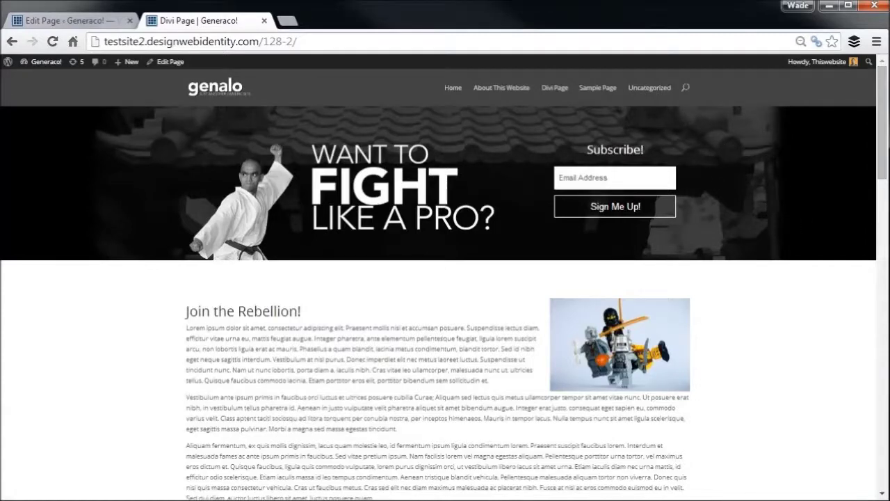
pyautogui.hotkey('ctrl', '0')
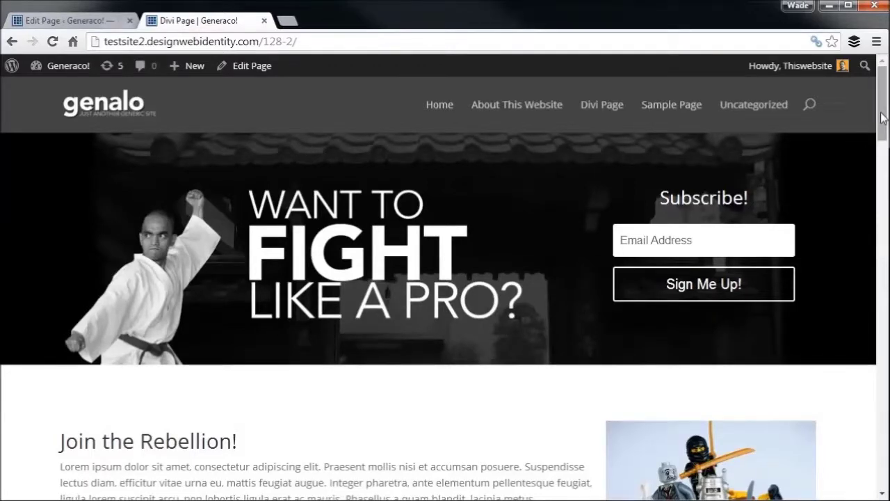
# Browse the live page's subscribe field and banner text, then return to the Edit Page tab
pyautogui.click(662, 239)
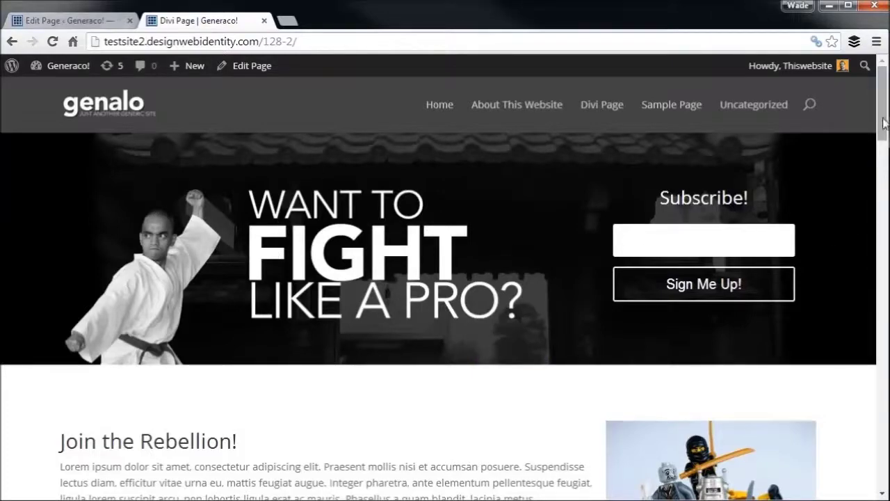
pyautogui.moveTo(885, 114)
pyautogui.mouseDown()
pyautogui.moveTo(885, 149)
pyautogui.moveTo(885, 120)
pyautogui.mouseUp()
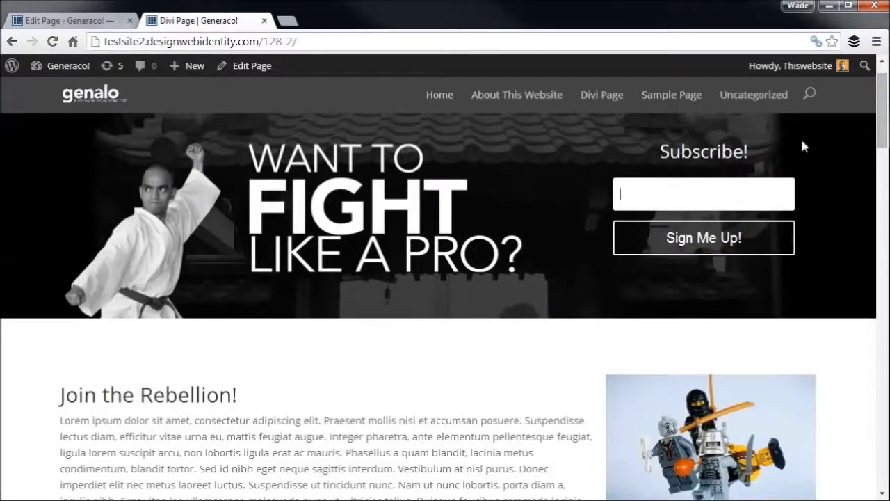
pyautogui.moveTo(884, 134); pyautogui.dragTo(884, 168)
pyautogui.moveTo(136, 193); pyautogui.dragTo(287, 315)
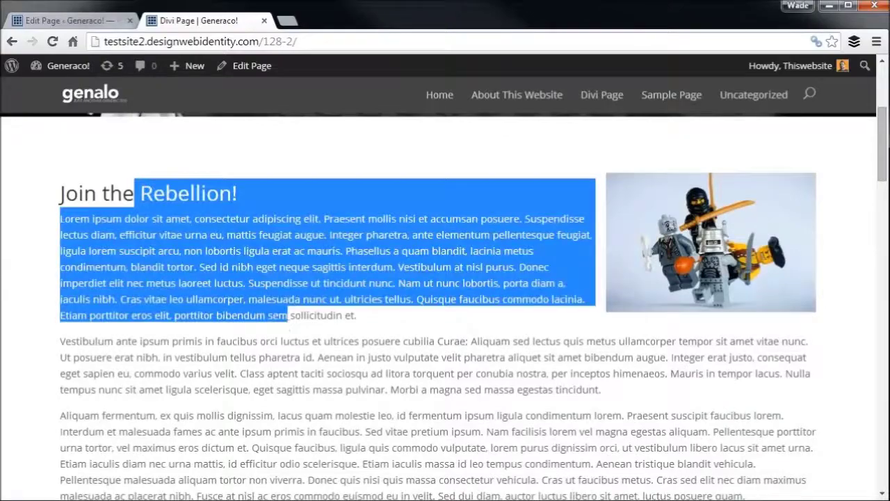
pyautogui.moveTo(882, 144); pyautogui.dragTo(878, 210)
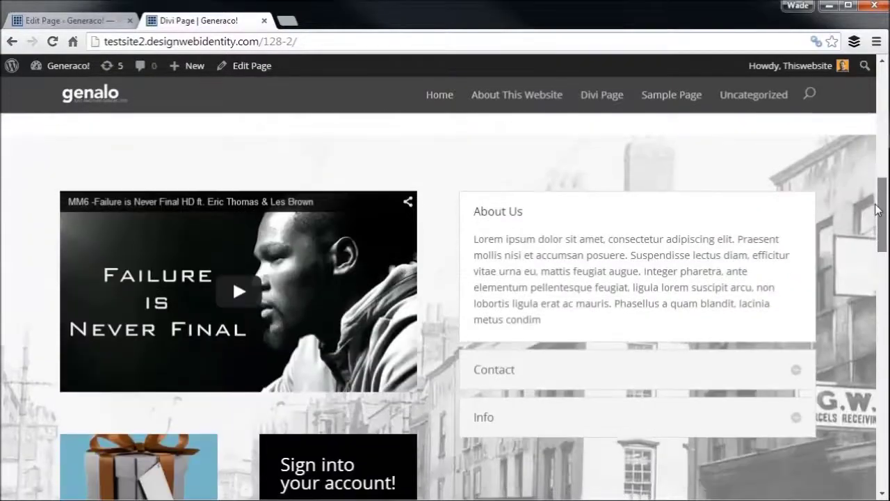
pyautogui.scroll(5, 878, 210)
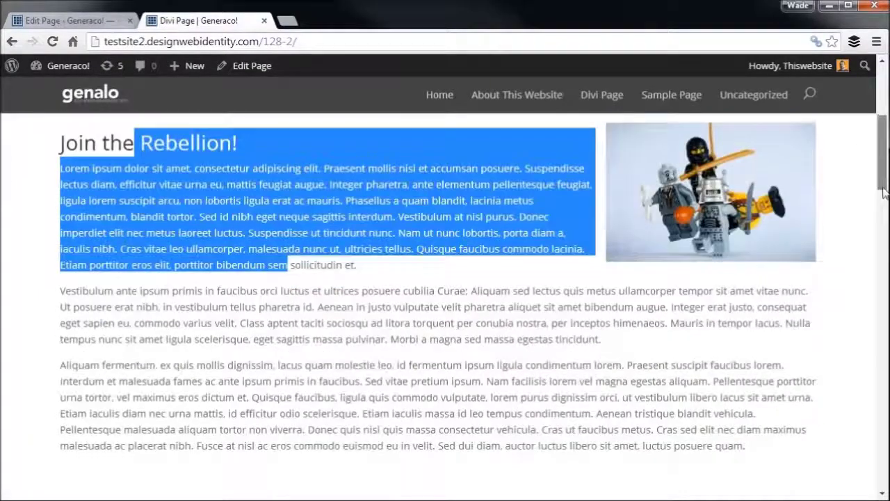
pyautogui.scroll(-5, 884, 193)
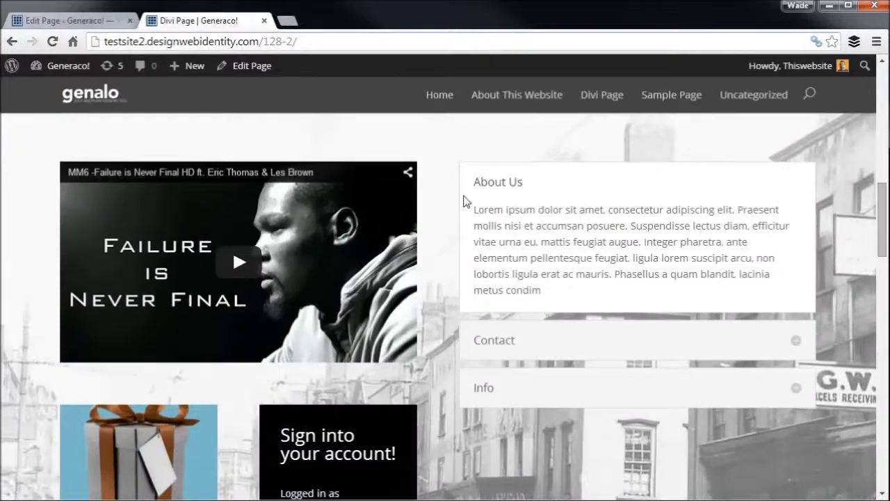
pyautogui.scroll(-3, 346, 152)
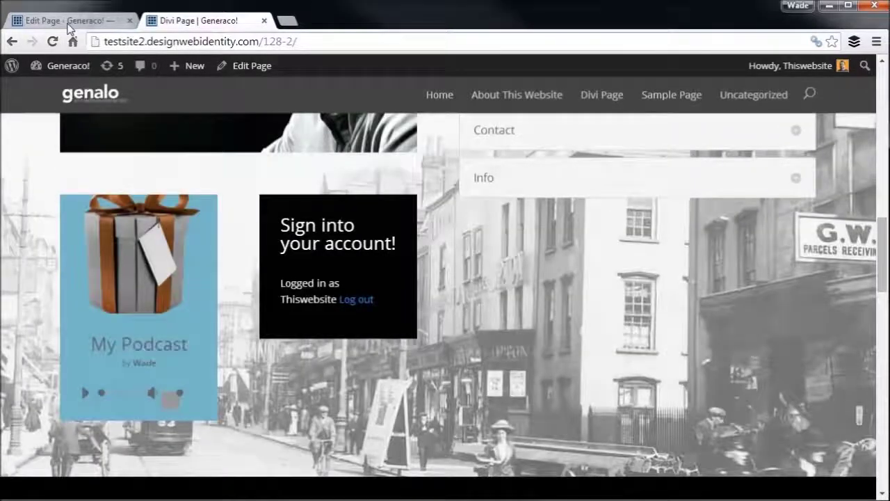
pyautogui.click(70, 20)
# Insert a Blog module into the Call To Action row
pyautogui.scroll(-8, 882, 181)
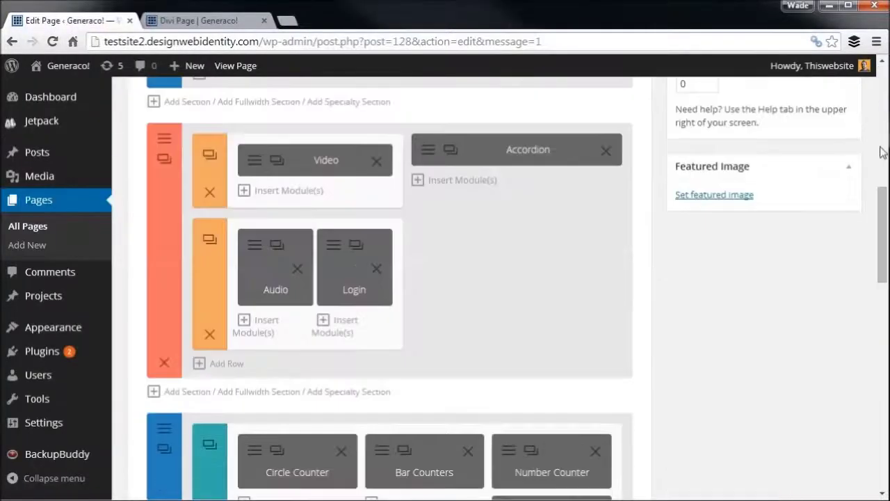
pyautogui.scroll(-5, 857, 278)
pyautogui.scroll(-3, 882, 309)
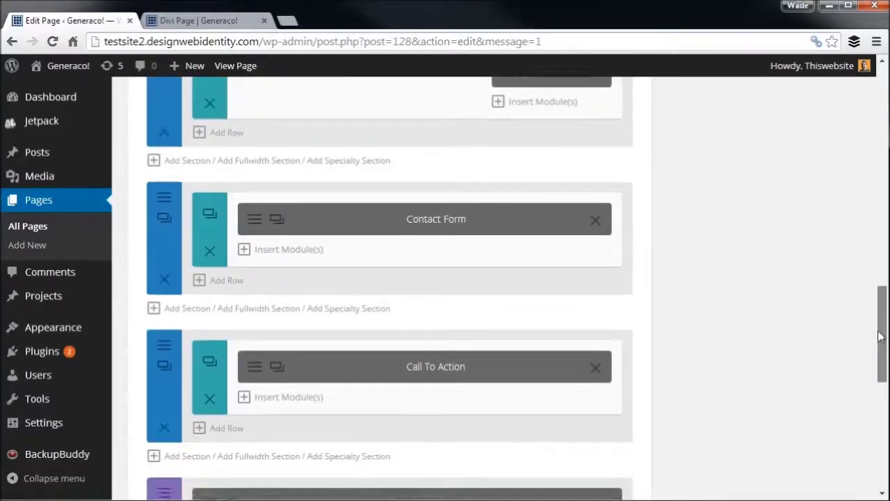
pyautogui.click(244, 371)
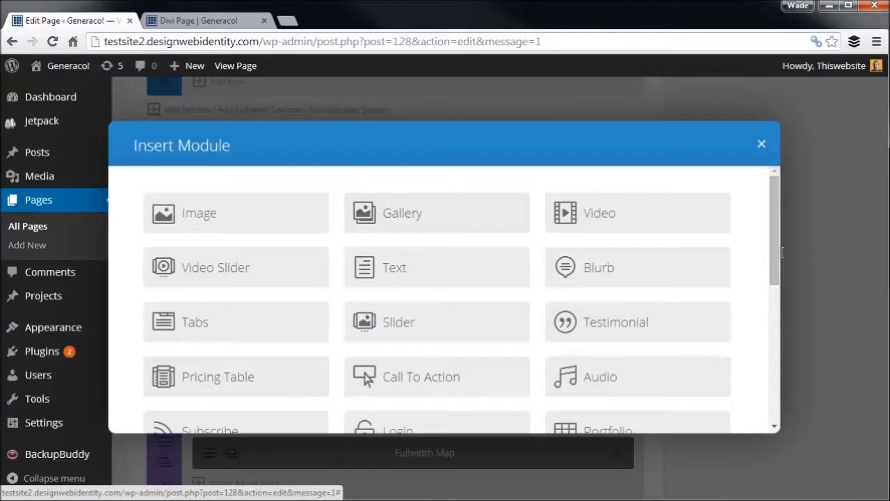
pyautogui.moveTo(771, 232); pyautogui.dragTo(761, 254)
pyautogui.click(760, 257)
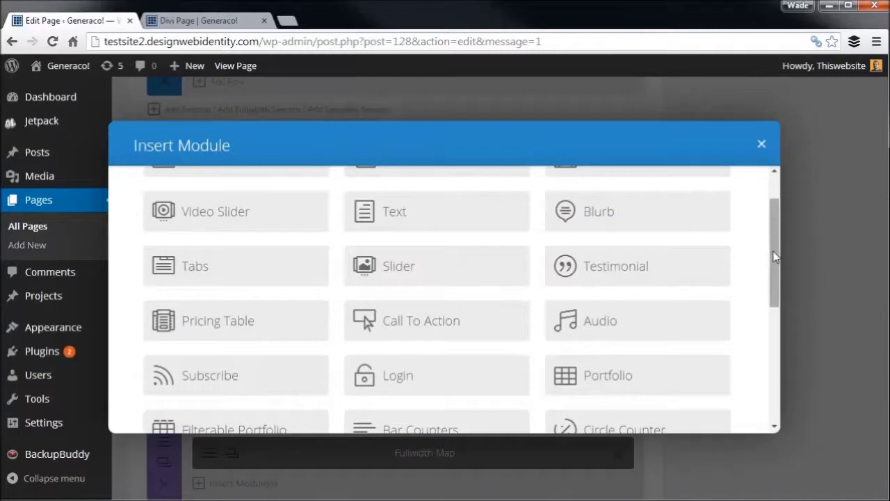
pyautogui.moveTo(778, 257); pyautogui.dragTo(778, 373)
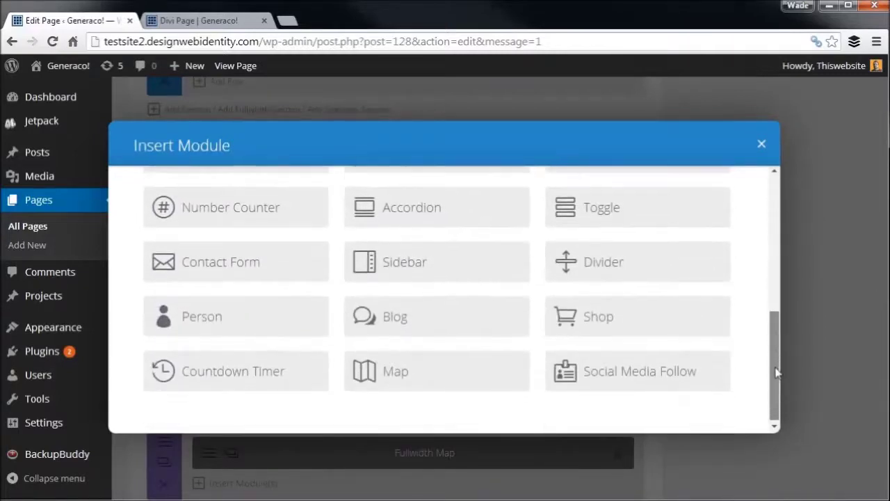
pyautogui.click(378, 325)
# Check the Blog's Posts Number setting, close its settings and go to the live Divi Page
pyautogui.moveTo(313, 292); pyautogui.dragTo(272, 280)
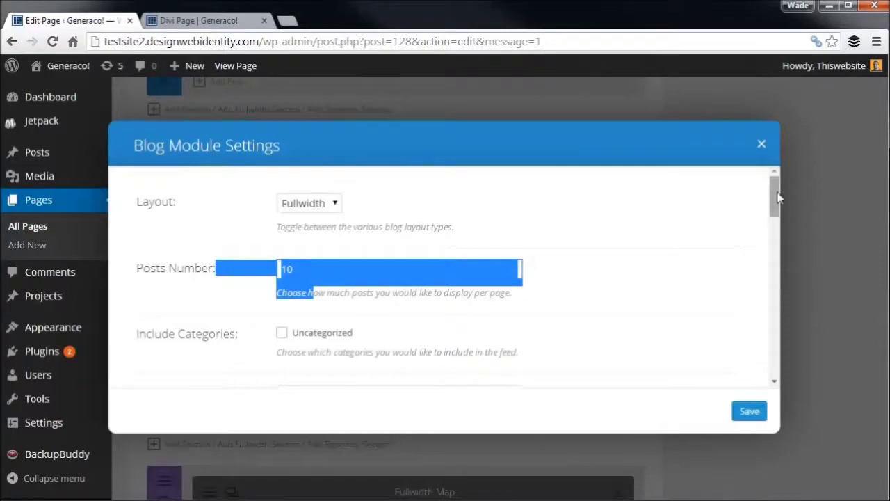
pyautogui.moveTo(774, 191); pyautogui.dragTo(773, 285)
pyautogui.click(762, 144)
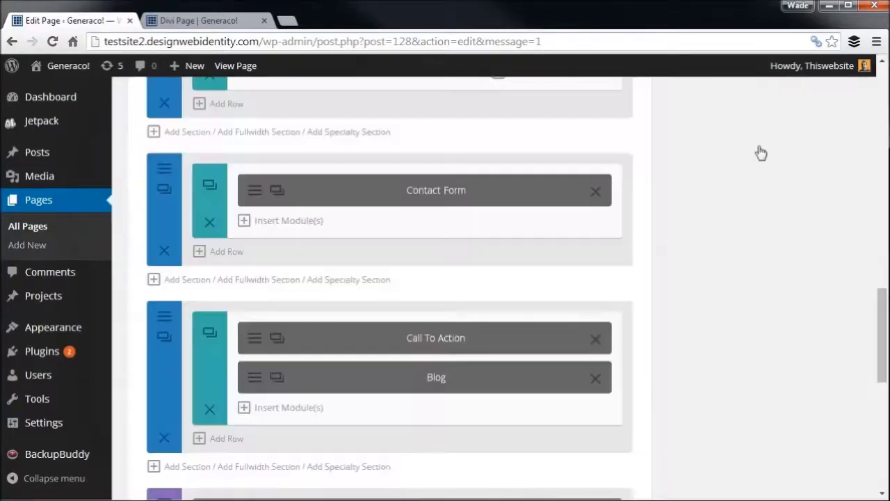
pyautogui.click(220, 23)
# Expand the Contact panel of the live page's accordion
pyautogui.scroll(5, 233, 396)
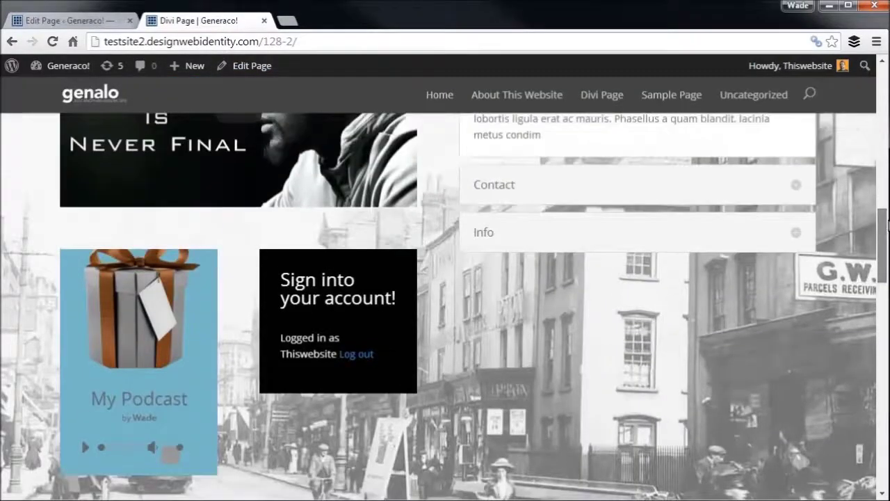
pyautogui.scroll(10, 232, 396)
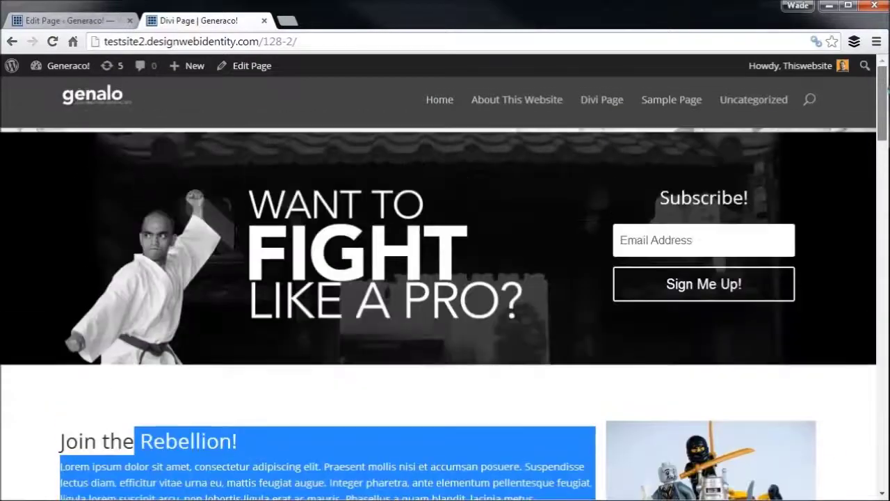
pyautogui.scroll(-8, 232, 346)
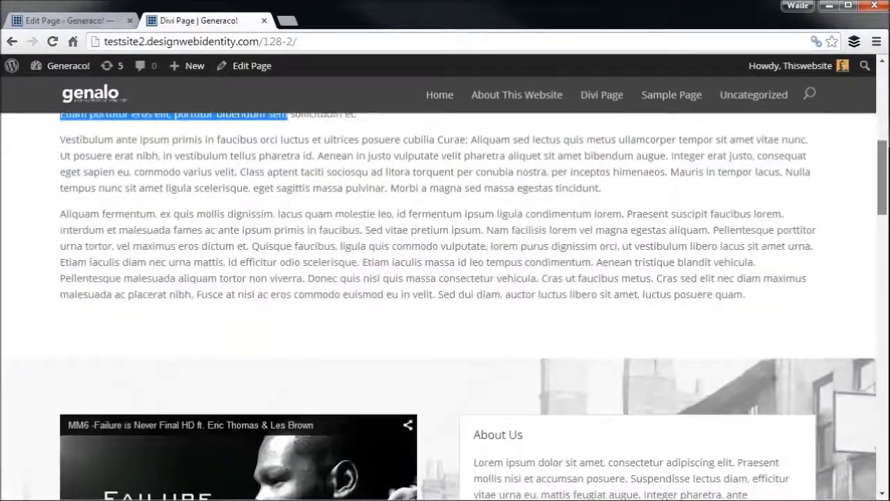
pyautogui.scroll(-2, 232, 345)
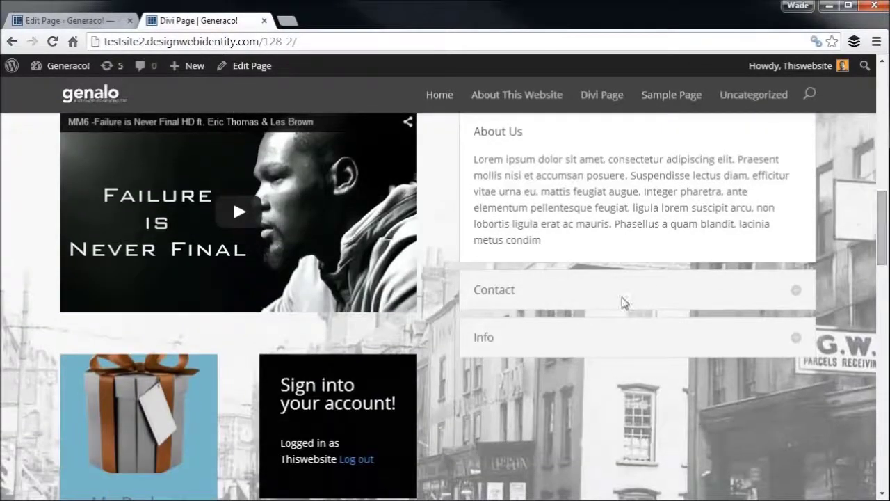
pyautogui.click(802, 295)
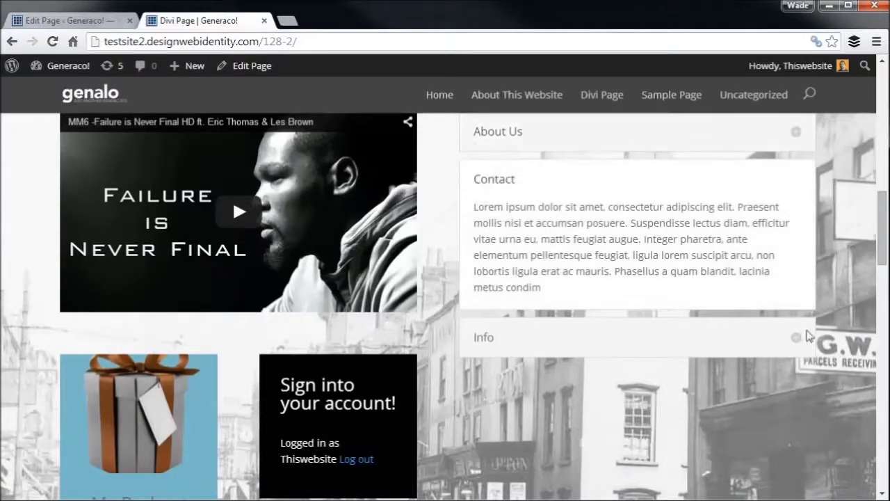
# Scroll down past the counters, contact form and call to action to the map
pyautogui.scroll(-2, 154, 380)
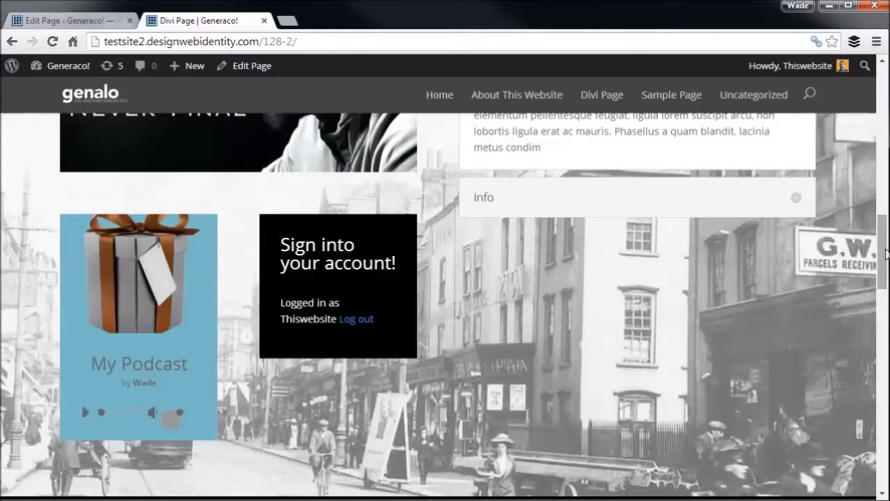
pyautogui.moveTo(883, 249); pyautogui.dragTo(886, 330)
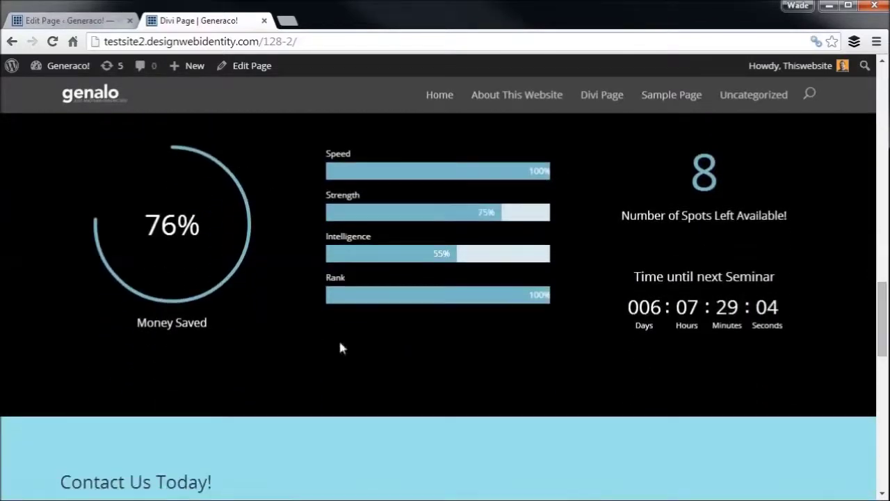
pyautogui.moveTo(882, 319); pyautogui.dragTo(882, 416)
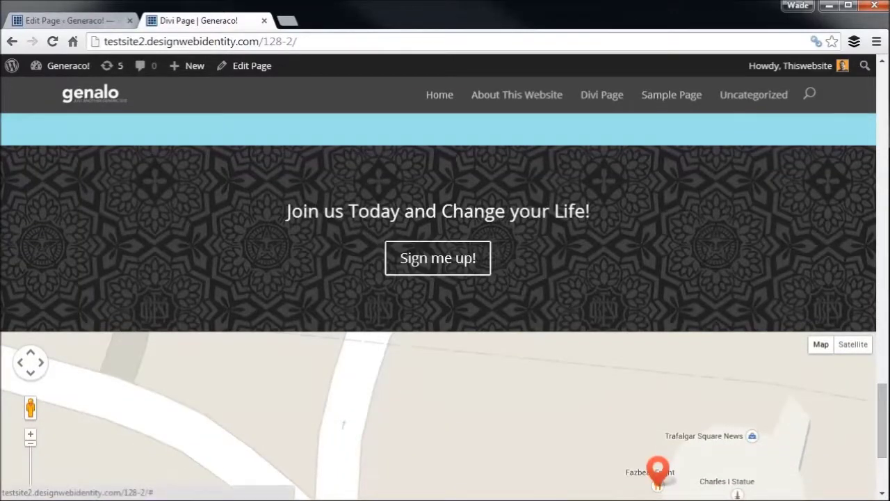
pyautogui.moveTo(883, 395); pyautogui.dragTo(886, 434)
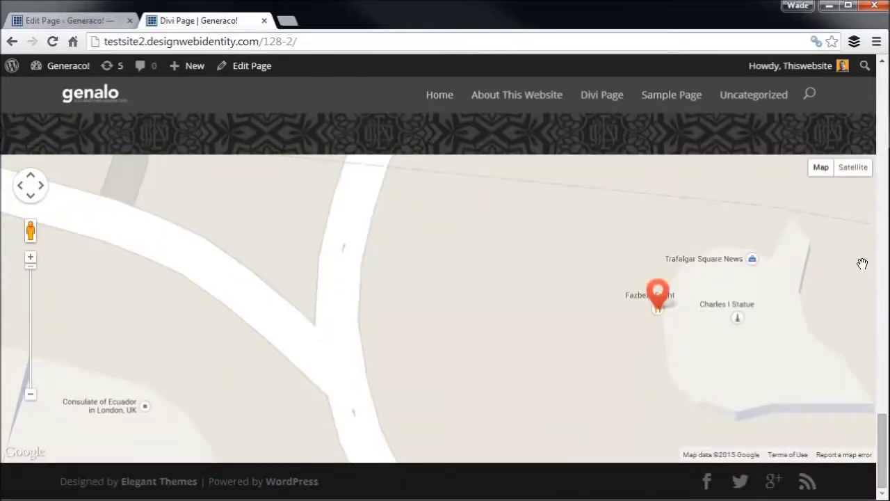